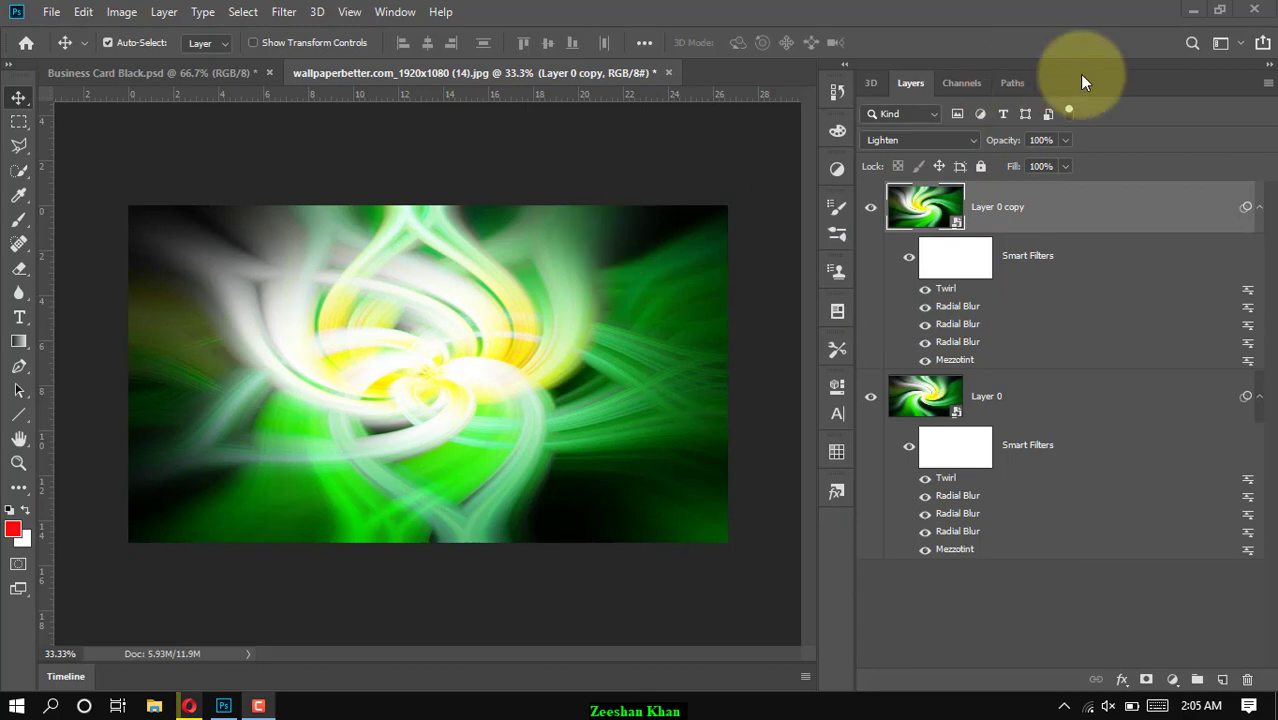
Minimize Photoshop, leaving the green swirl artwork behind, to show the Windows desktop
{"action": "left_click", "coordinate": [1184, 10]}
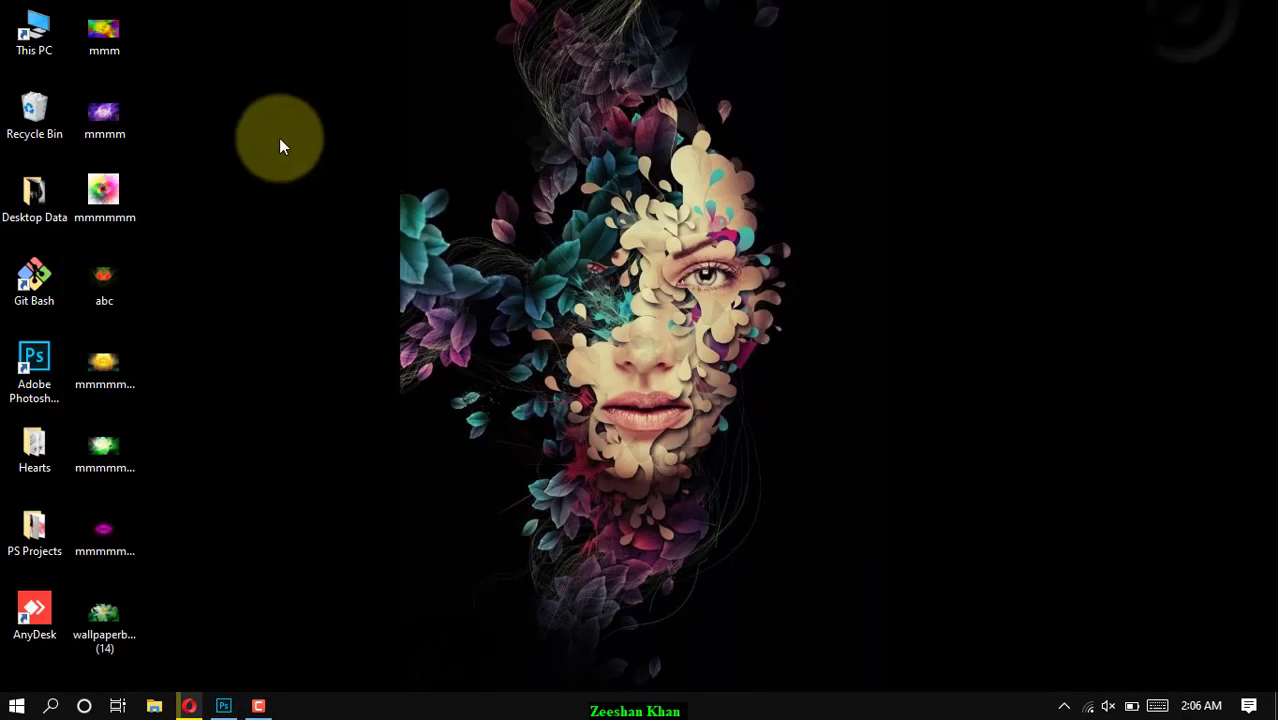
{"action": "double_click", "coordinate": [120, 31]}
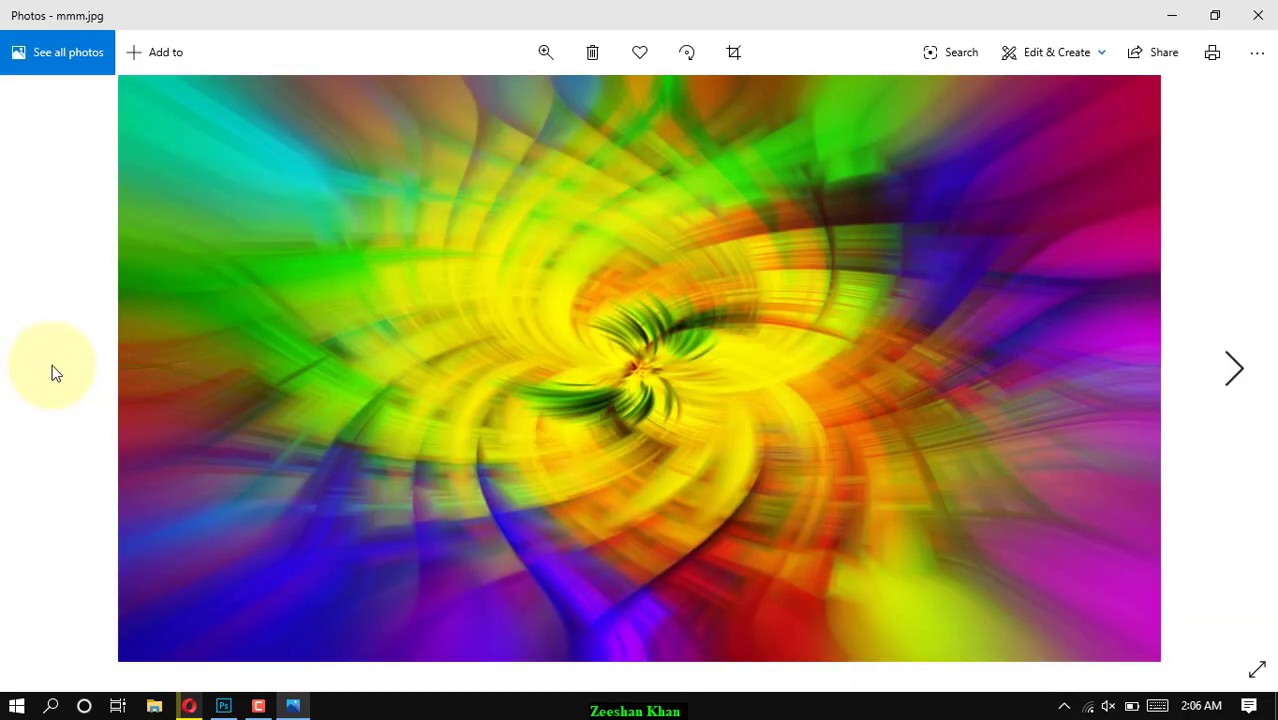
{"action": "left_click", "coordinate": [55, 372]}
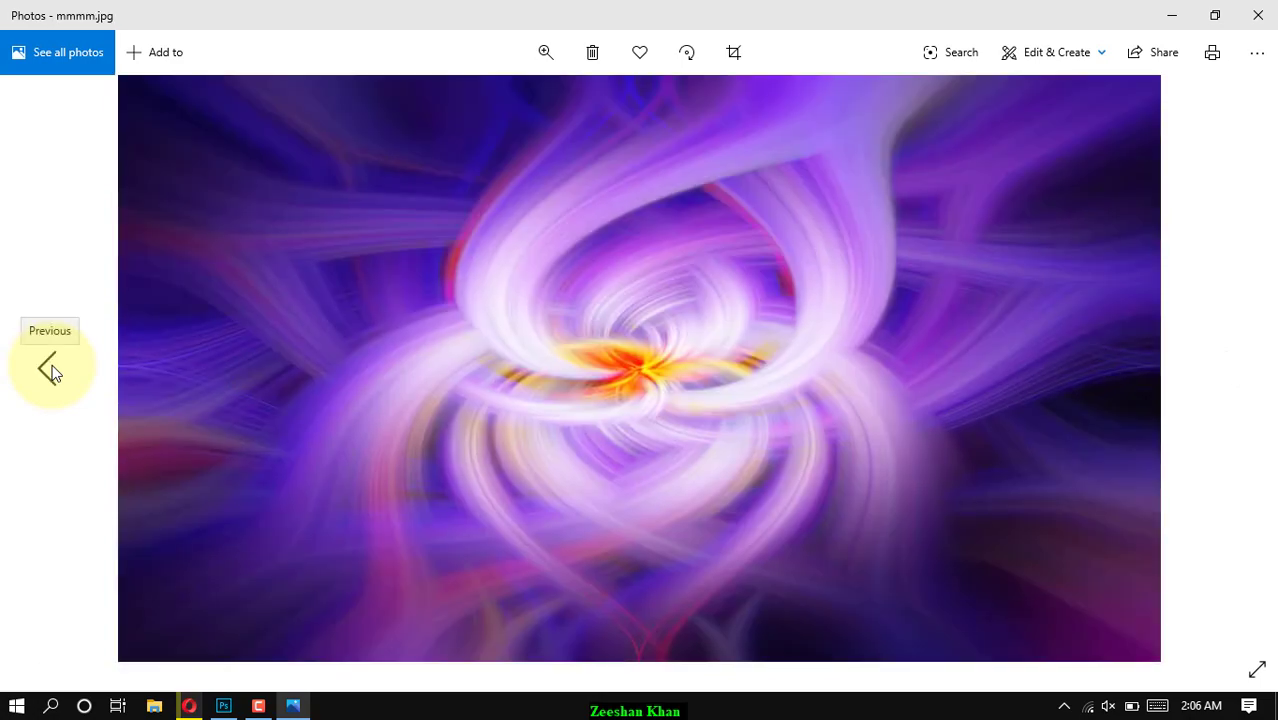
{"action": "left_click", "coordinate": [53, 372]}
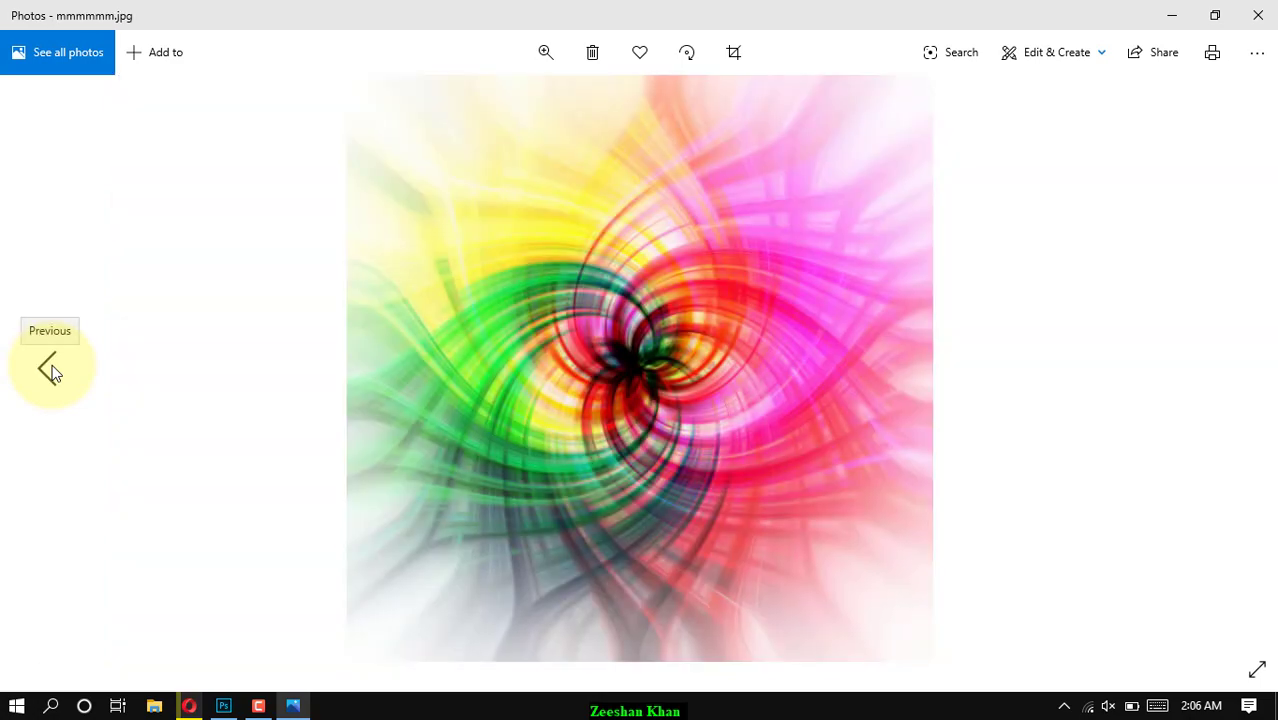
{"action": "left_click", "coordinate": [53, 372]}
{"action": "left_click", "coordinate": [53, 372]}
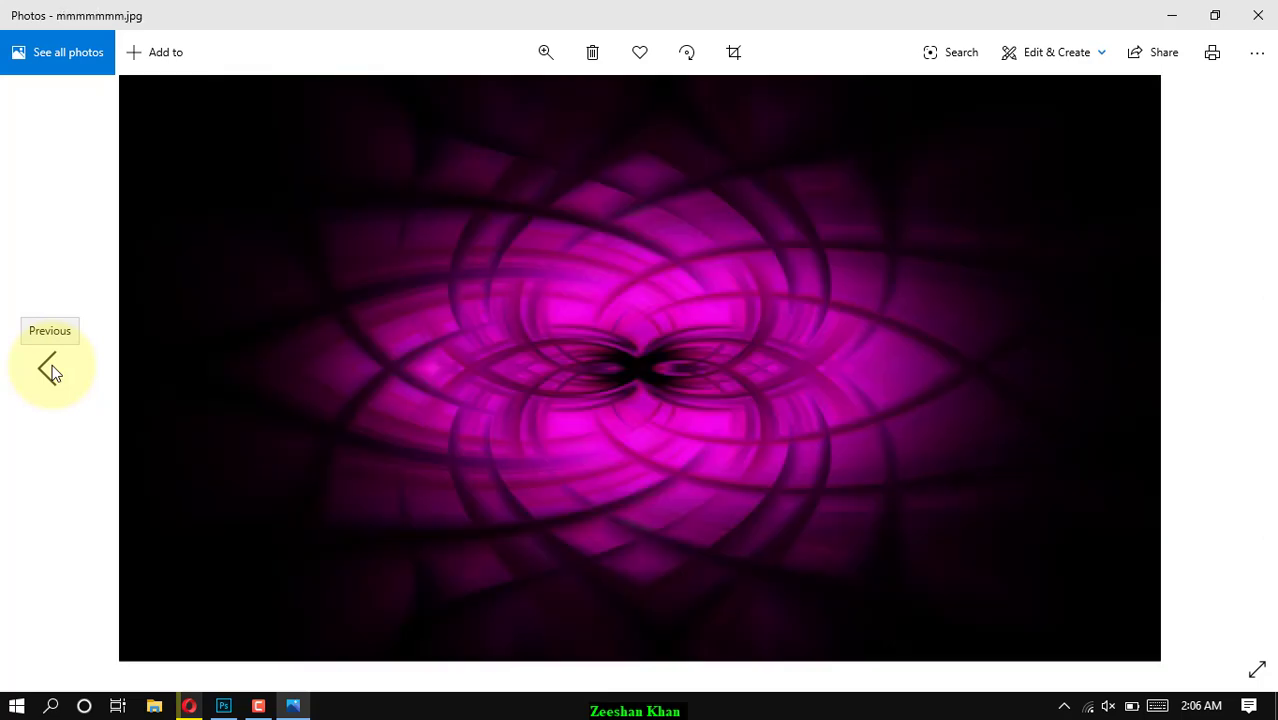
{"action": "left_click", "coordinate": [53, 372]}
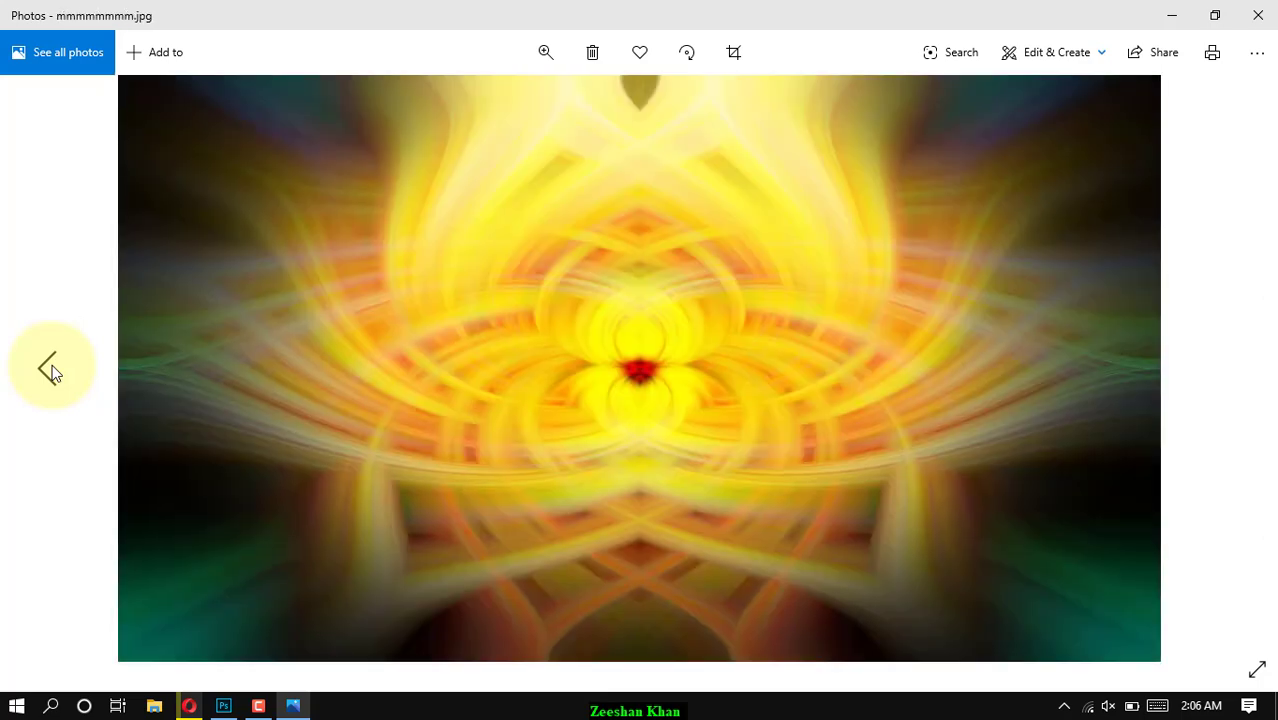
{"action": "left_click", "coordinate": [53, 372]}
{"action": "left_click", "coordinate": [53, 372]}
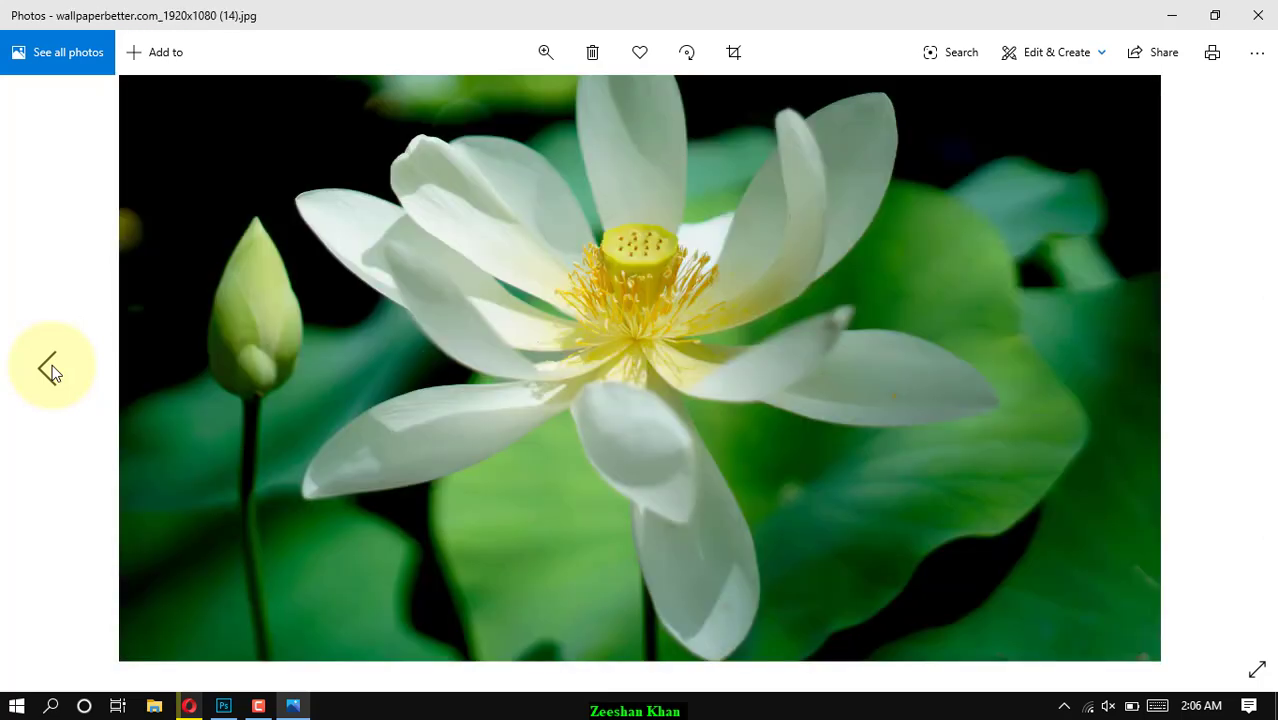
{"action": "left_click", "coordinate": [53, 372]}
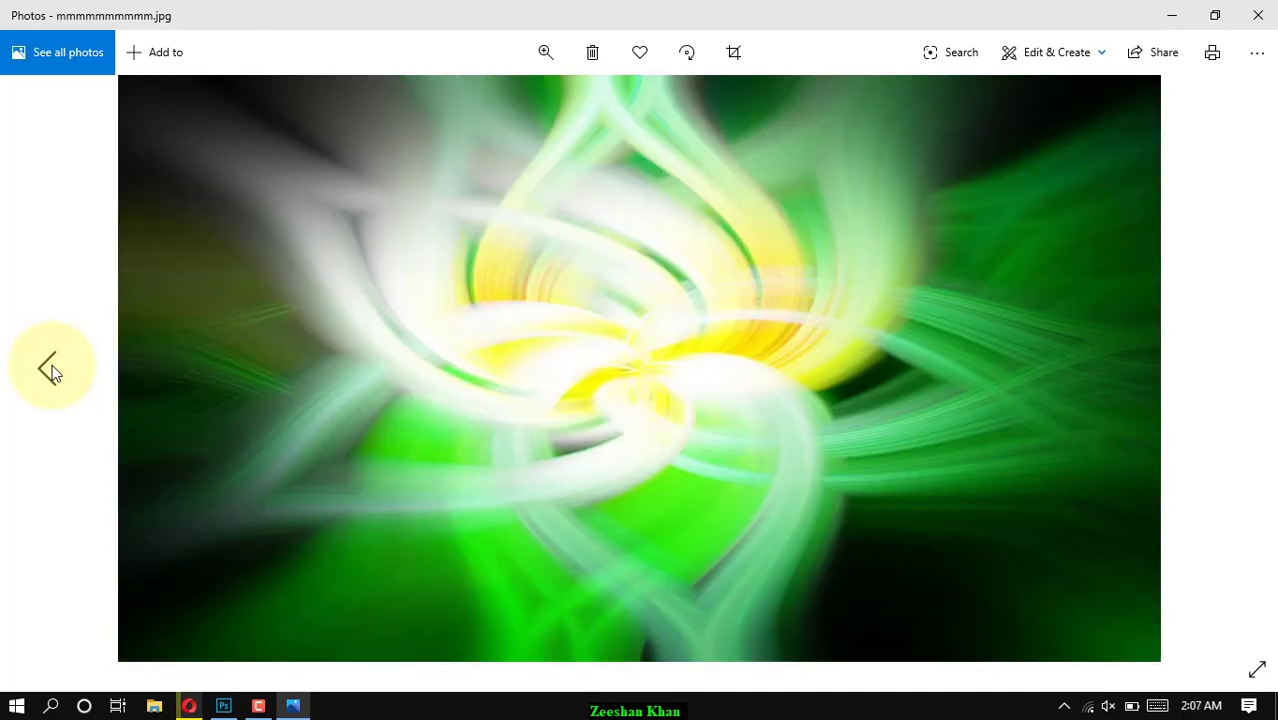
{"action": "left_click", "coordinate": [1261, 14]}
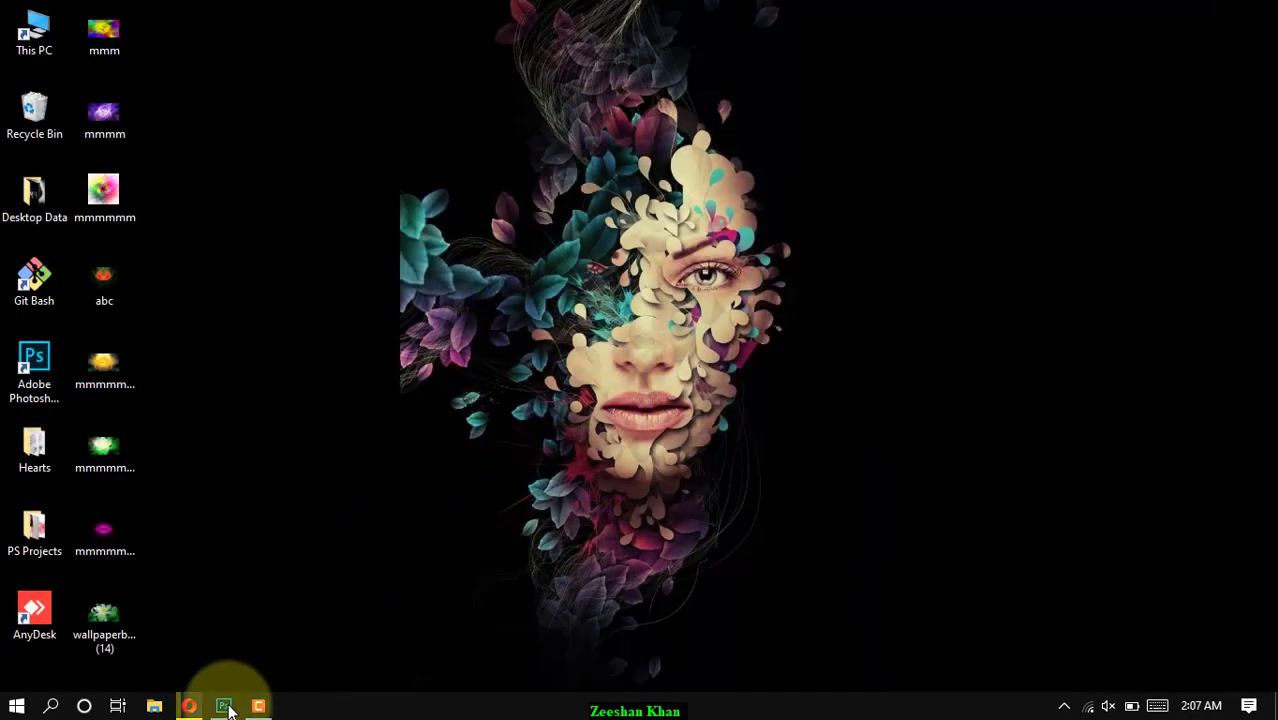
Restore Photoshop and close the green twirl wallpaper document, discarding its unsaved changes
{"action": "left_click", "coordinate": [224, 706]}
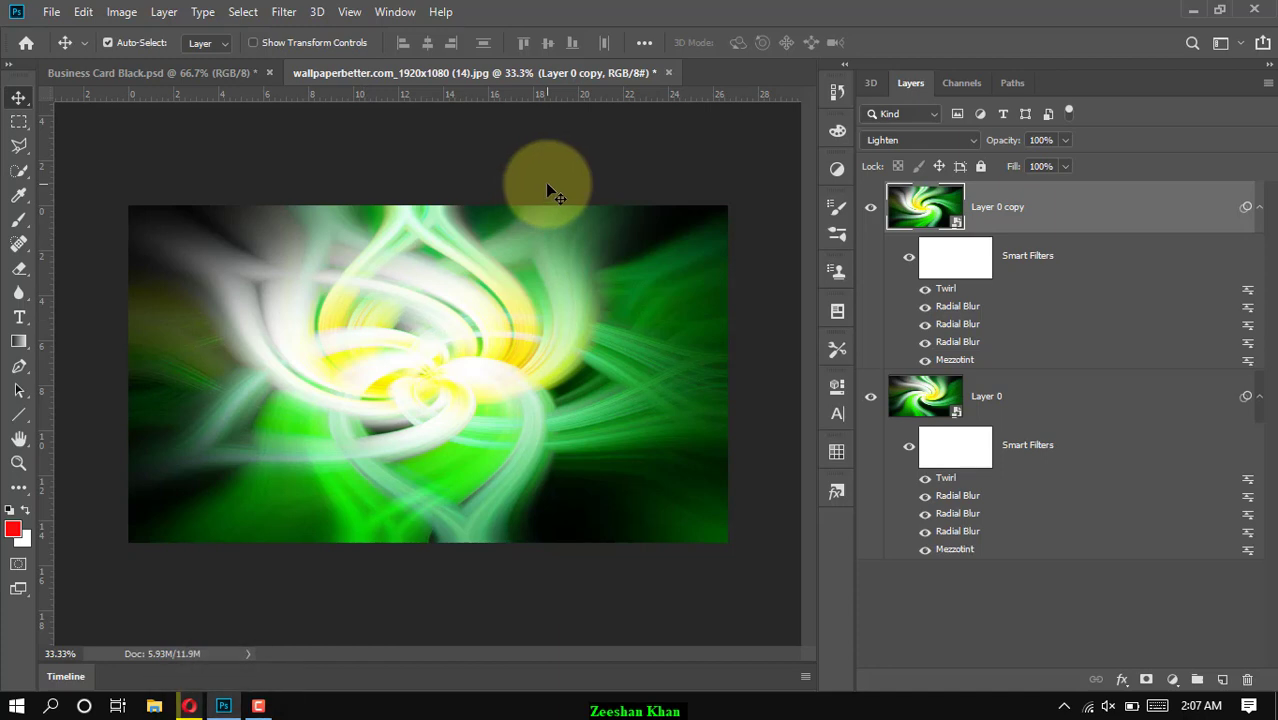
{"action": "left_click", "coordinate": [668, 73]}
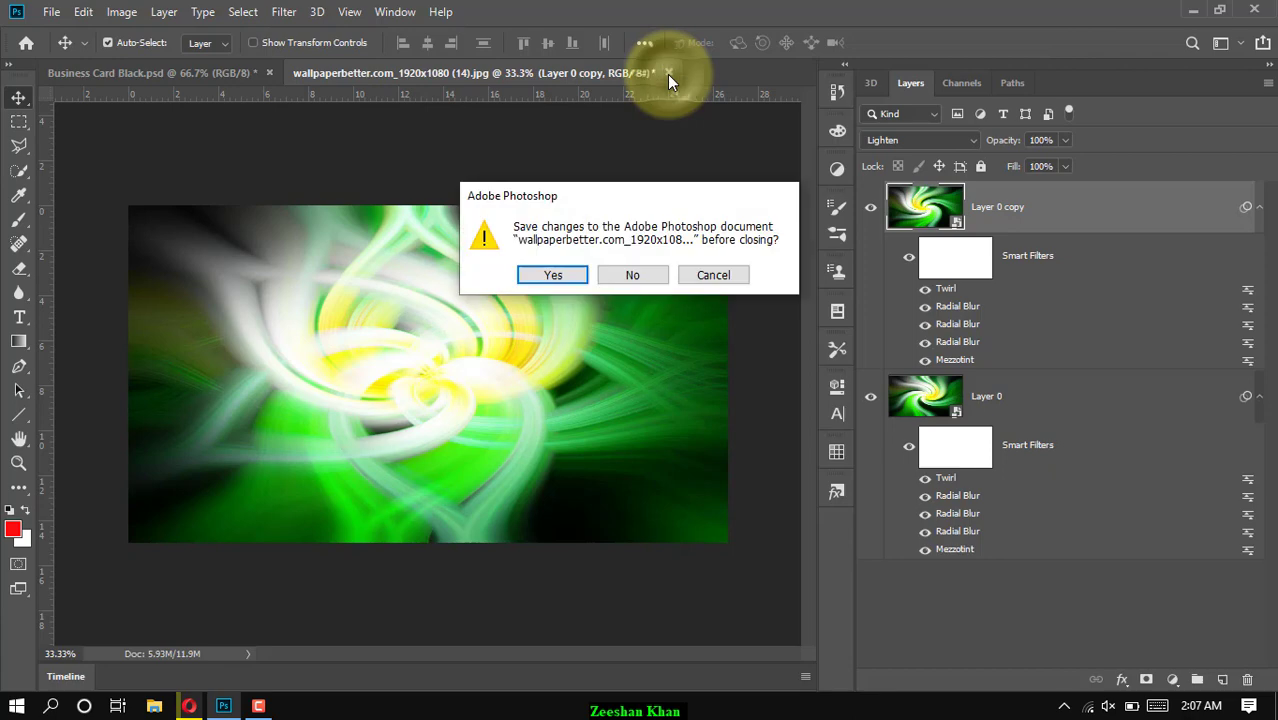
{"action": "left_click", "coordinate": [633, 275]}
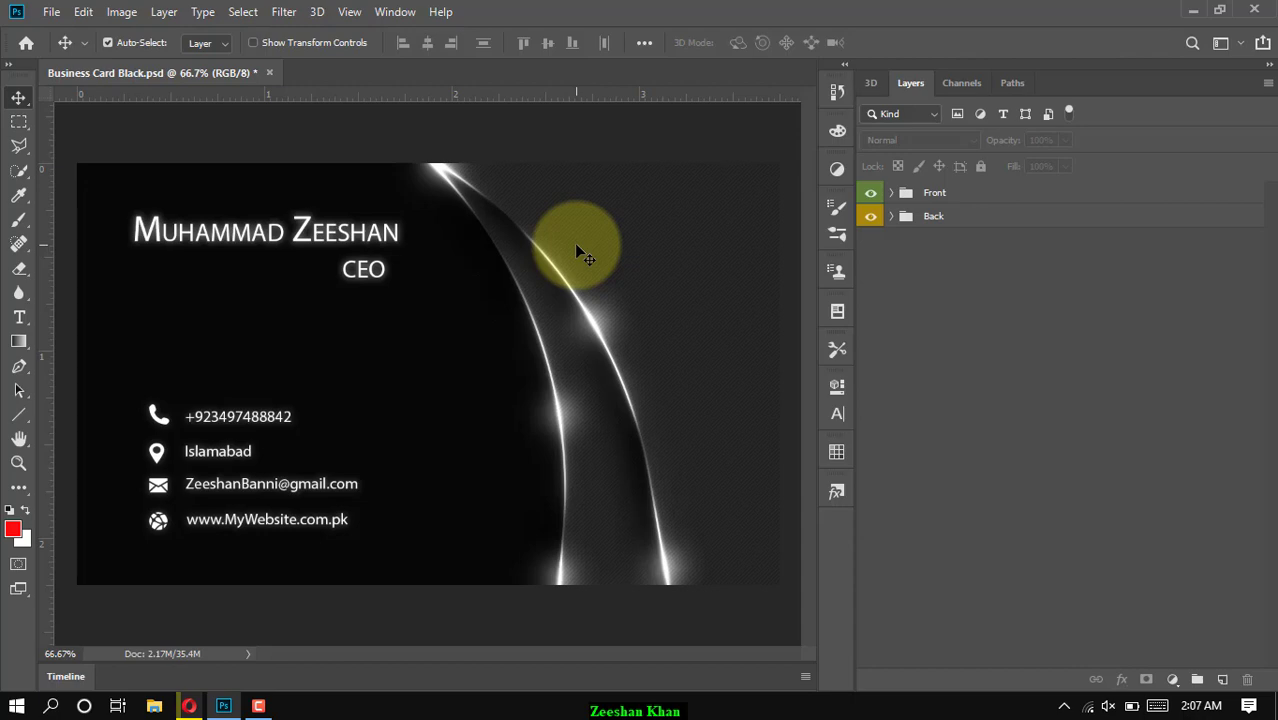
{"action": "left_click", "coordinate": [870, 196]}
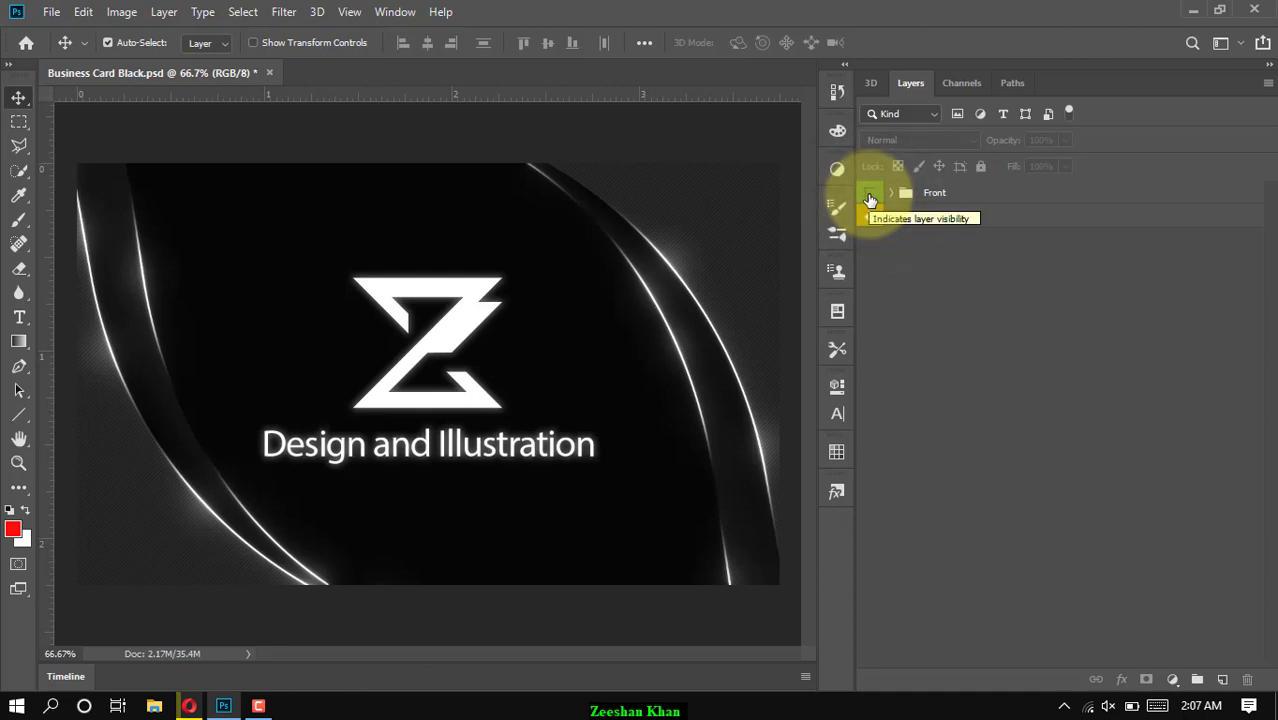
{"action": "left_click", "coordinate": [870, 194]}
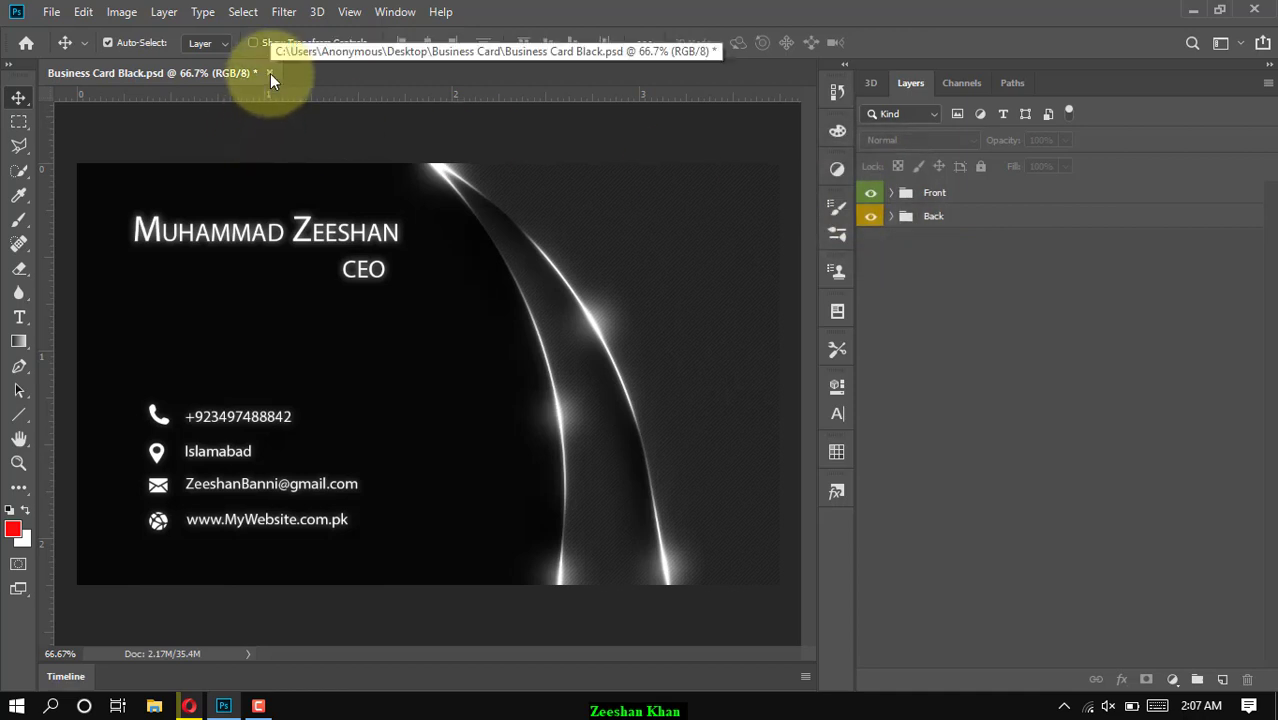
Preview wallpaperbetter.com_1920x1080 (14).jpg in Windows Photos, then drag it into Photoshop as a new document
{"action": "left_click", "coordinate": [225, 707]}
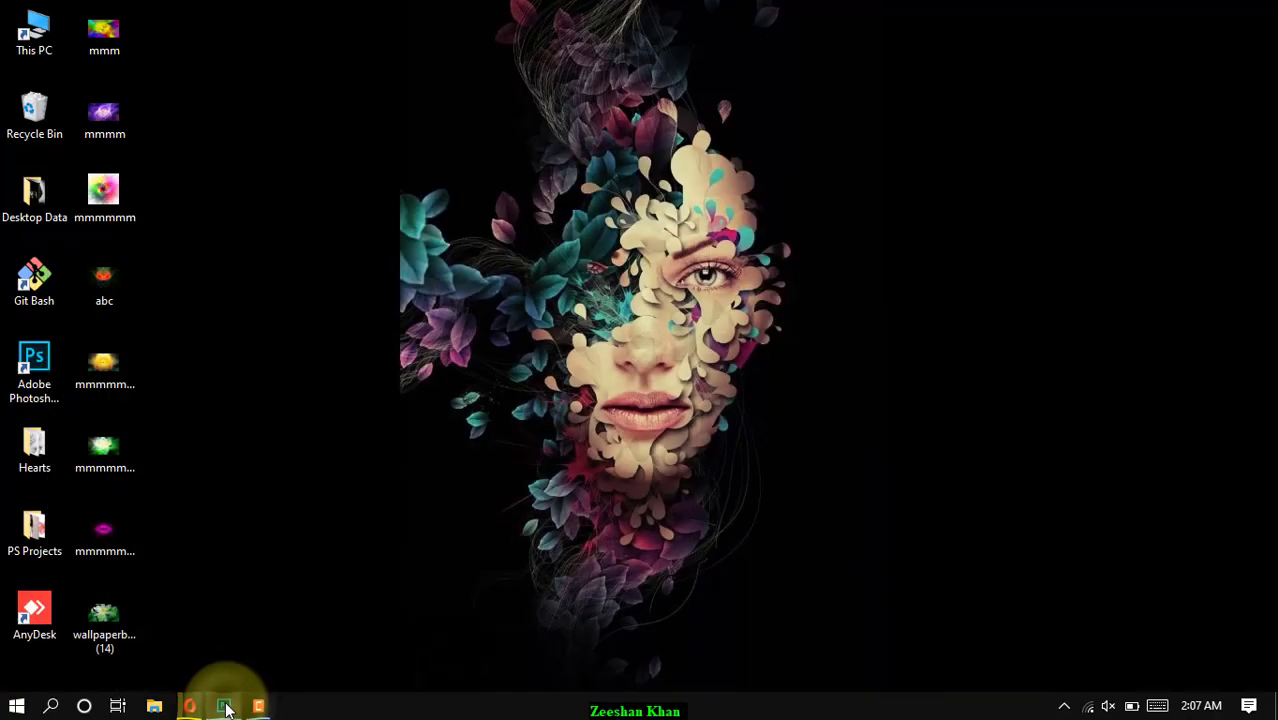
{"action": "double_click", "coordinate": [104, 609]}
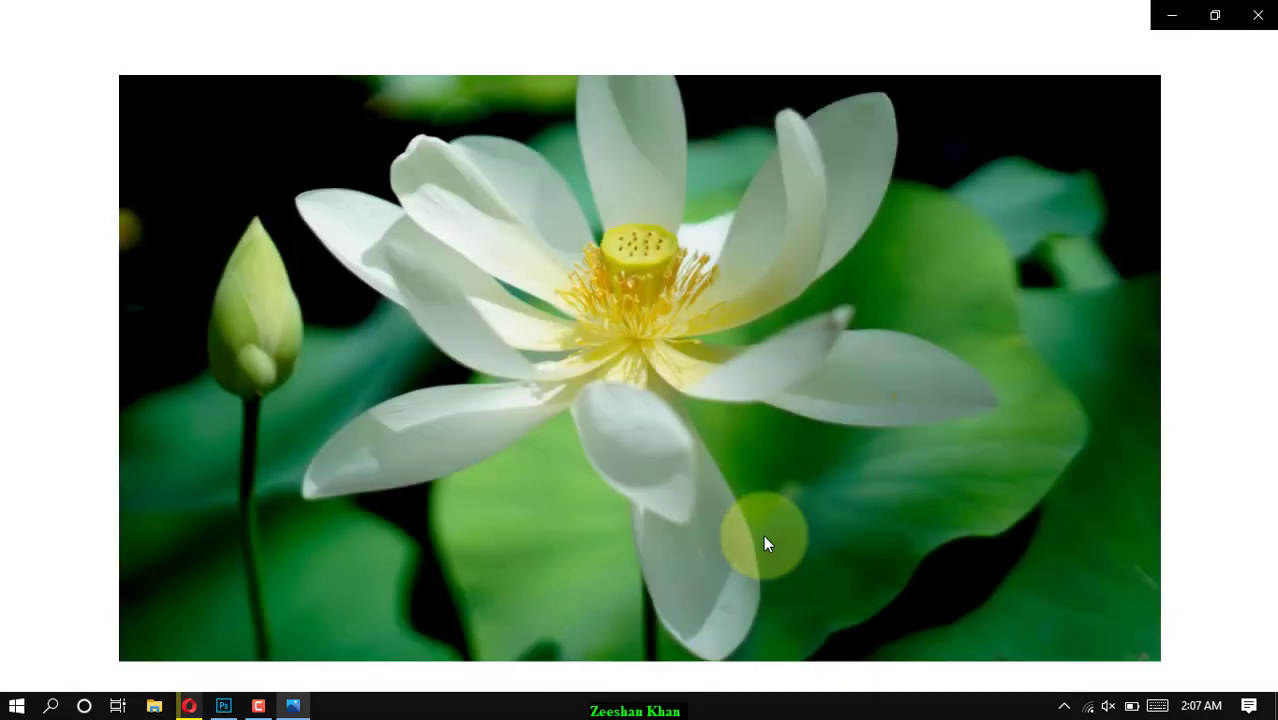
{"action": "left_click", "coordinate": [1257, 16]}
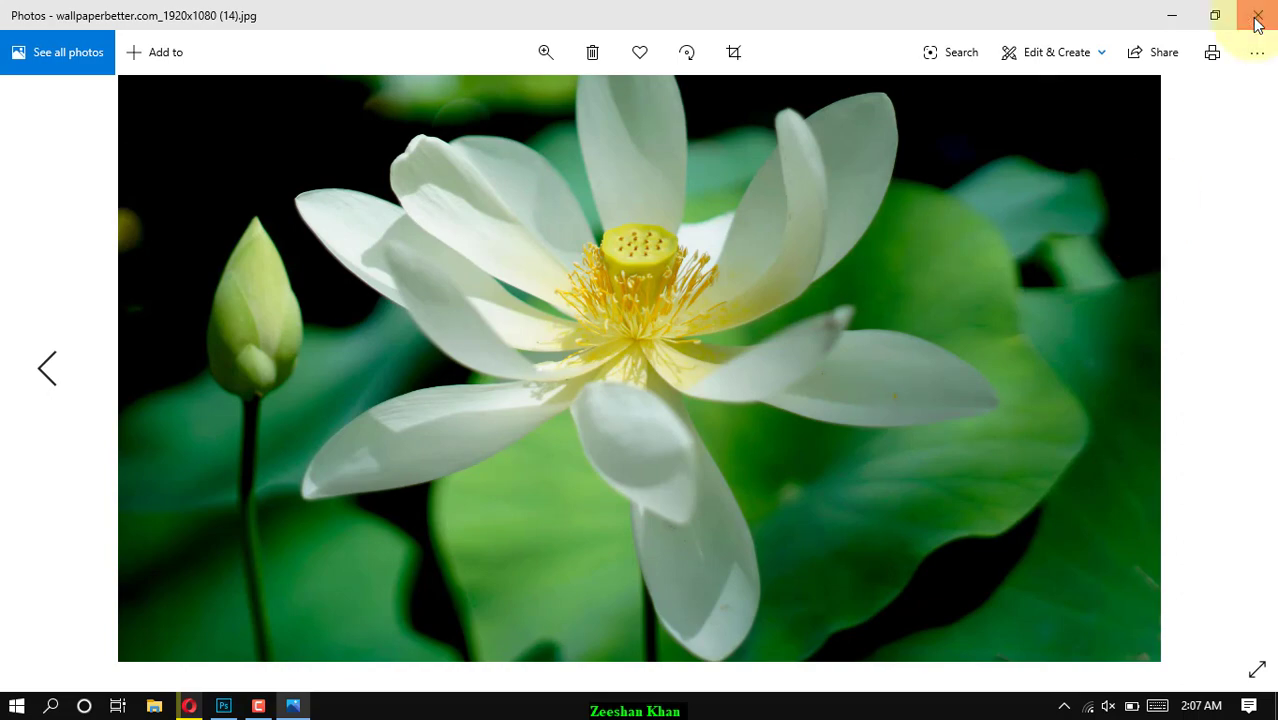
{"action": "left_click_drag", "start_coordinate": [119, 596], "coordinate": [228, 690]}
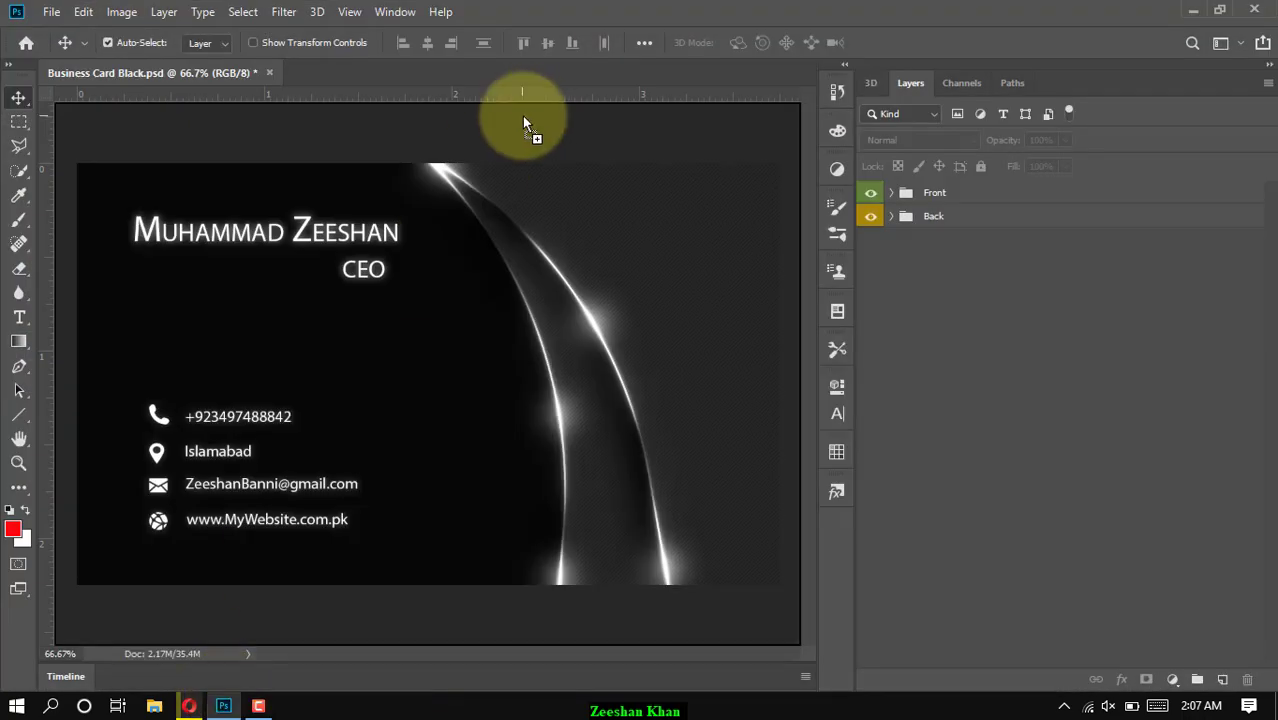
{"action": "left_click_drag", "start_coordinate": [228, 690], "coordinate": [541, 61]}
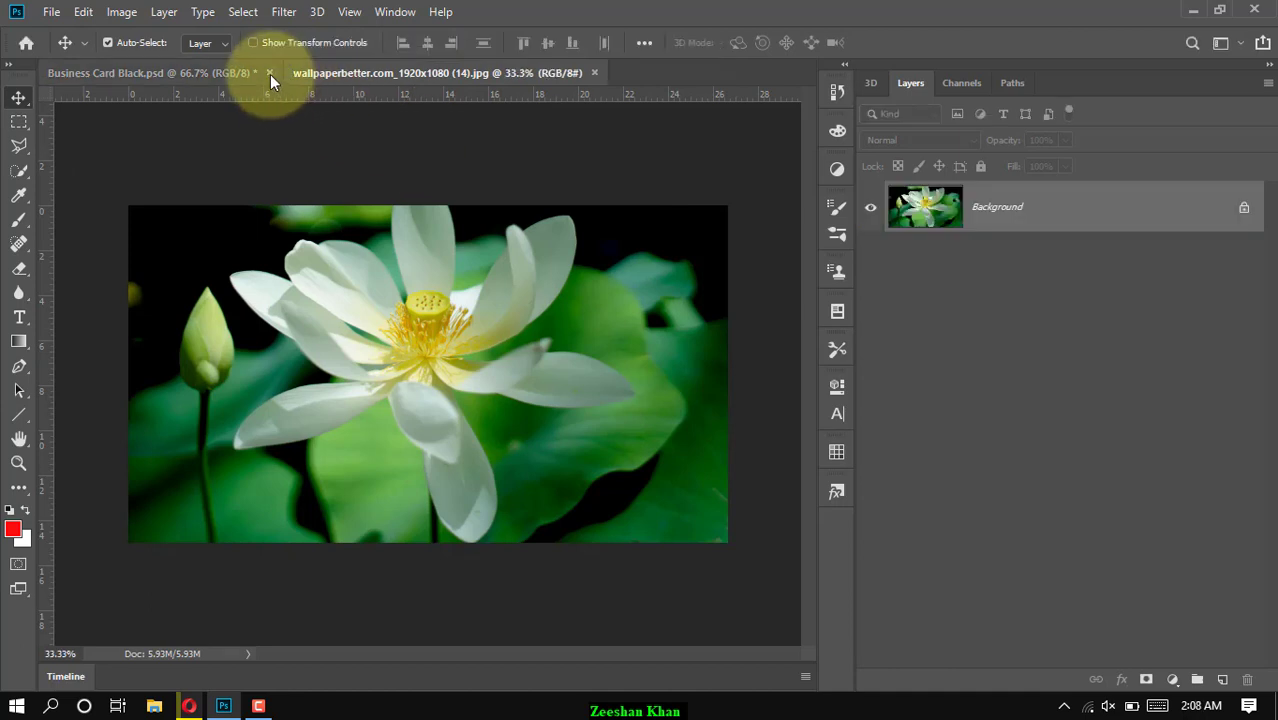
Close Business Card Black.psd without saving its changes
{"action": "left_click", "coordinate": [269, 73]}
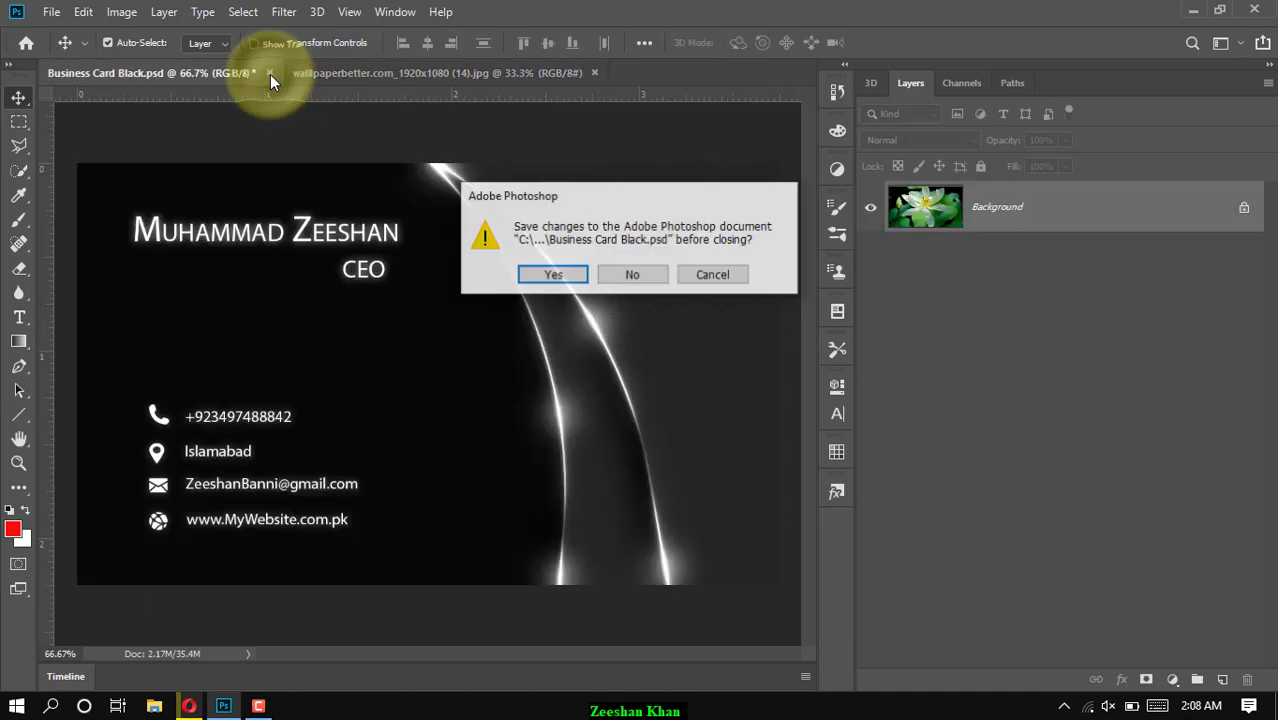
{"action": "left_click", "coordinate": [634, 275]}
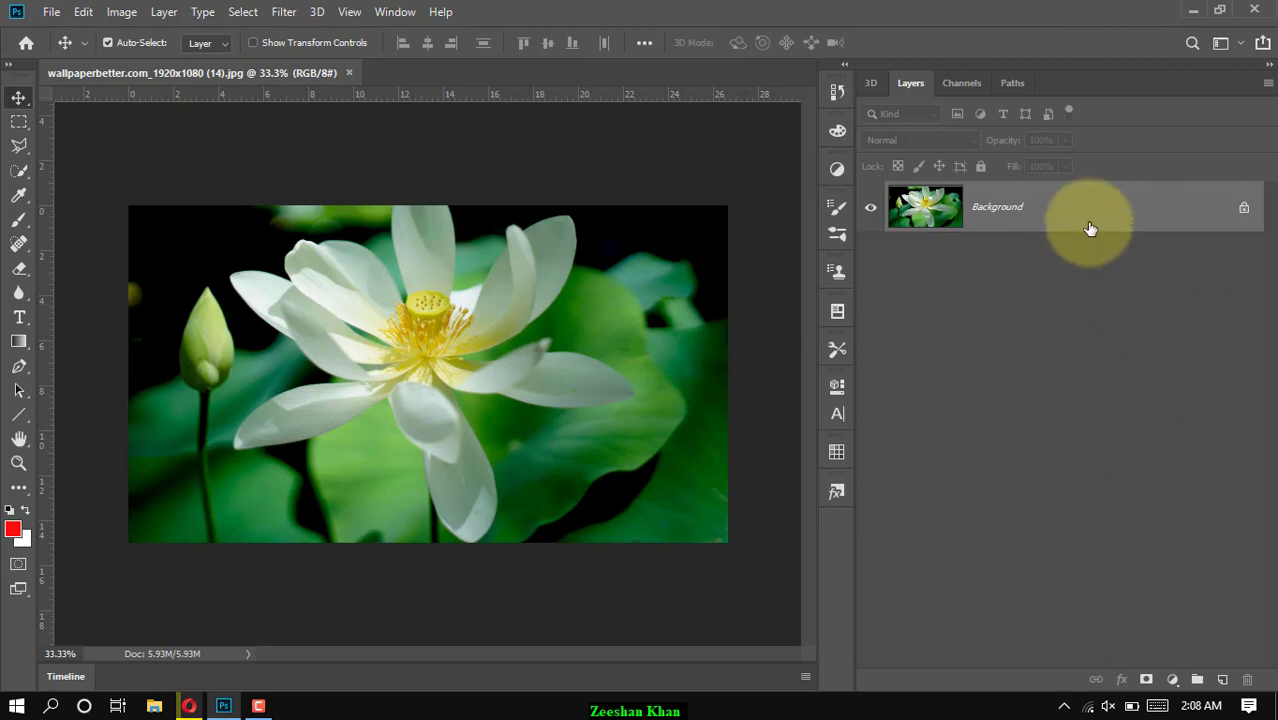
Unlock the lotus Background layer into Layer 0 and convert it to a smart object
{"action": "left_click", "coordinate": [1244, 212]}
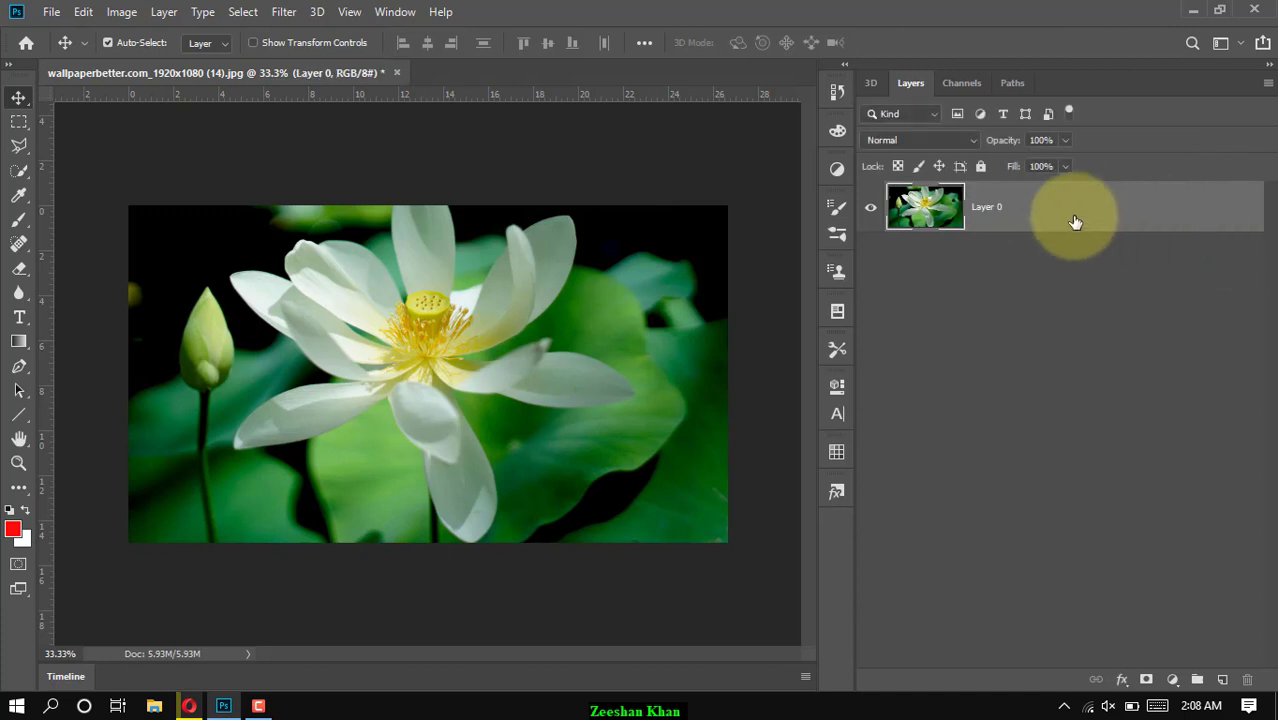
{"action": "right_click", "coordinate": [1186, 211]}
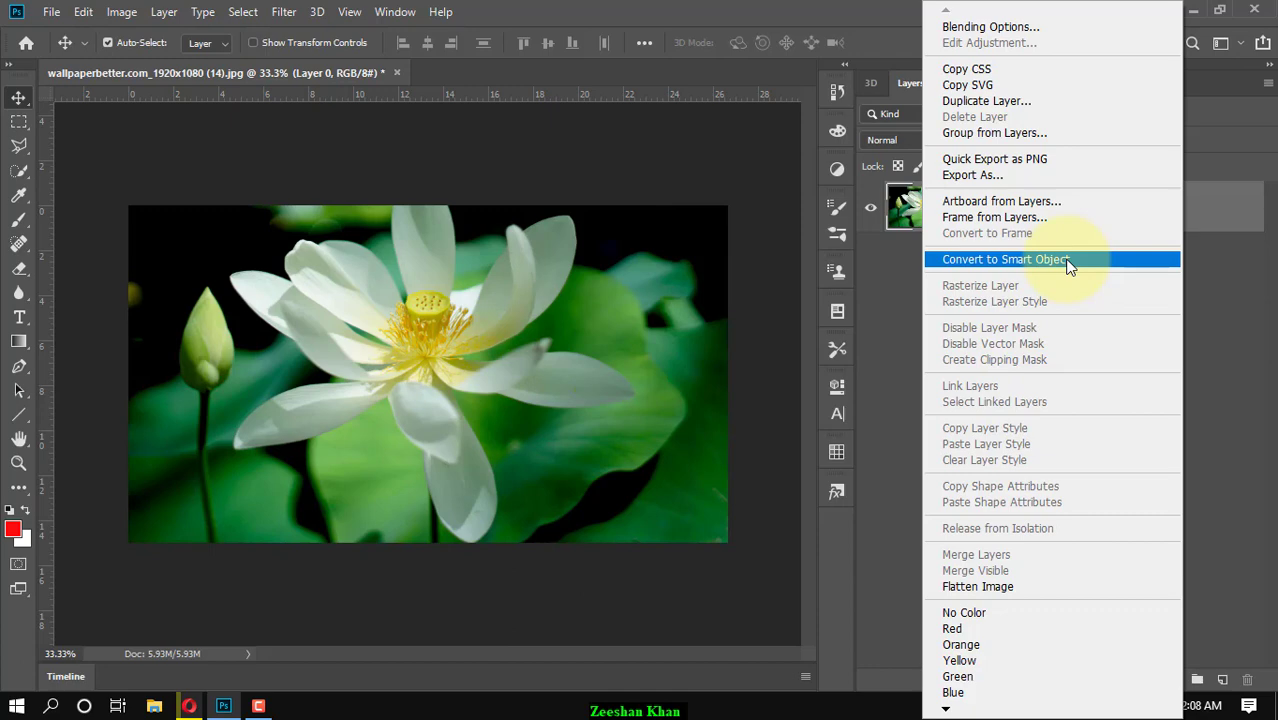
{"action": "left_click", "coordinate": [1066, 259]}
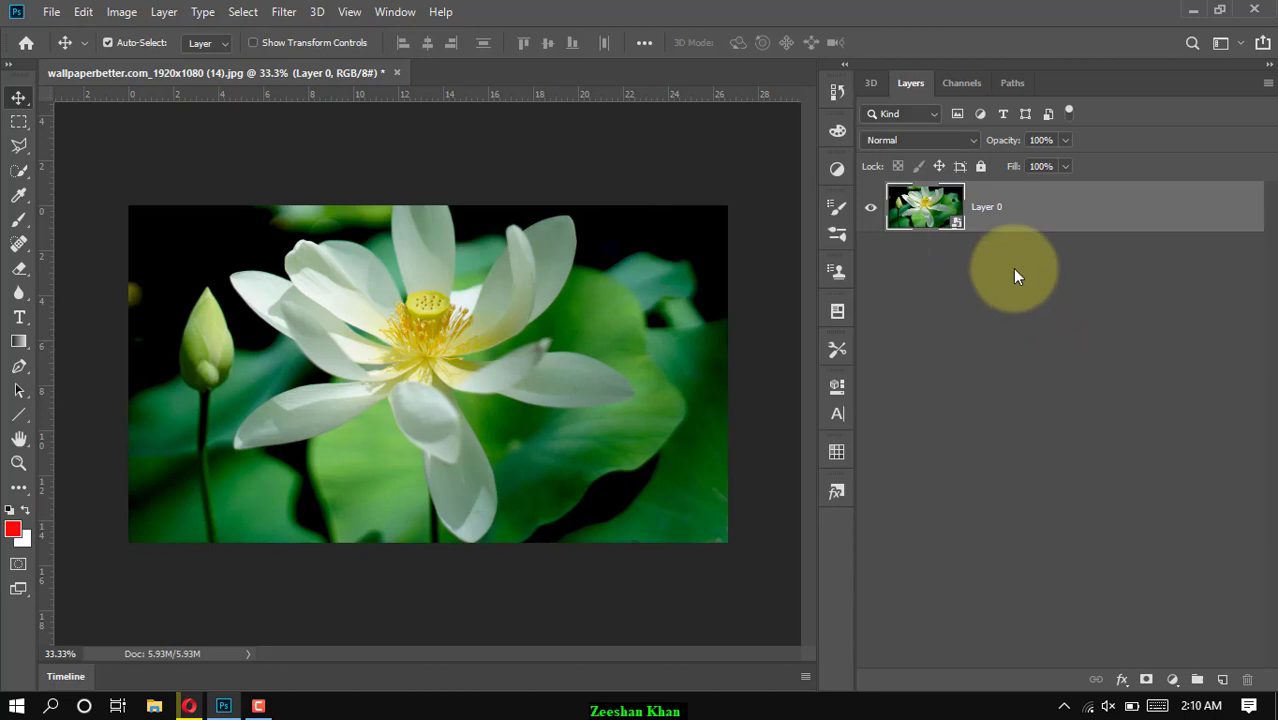
Apply a Pixelate > Mezzotint smart filter with type Long Strokes to Layer 0
{"action": "left_click", "coordinate": [284, 12]}
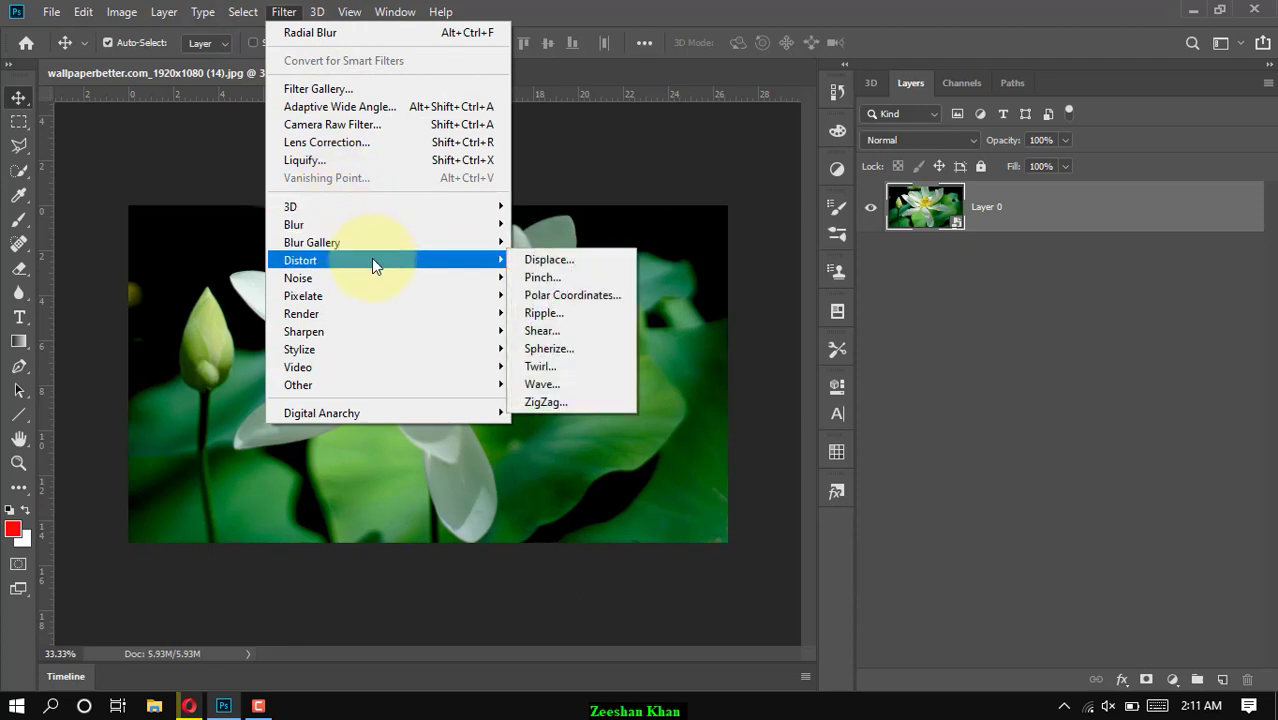
{"action": "mouse_move", "coordinate": [303, 296]}
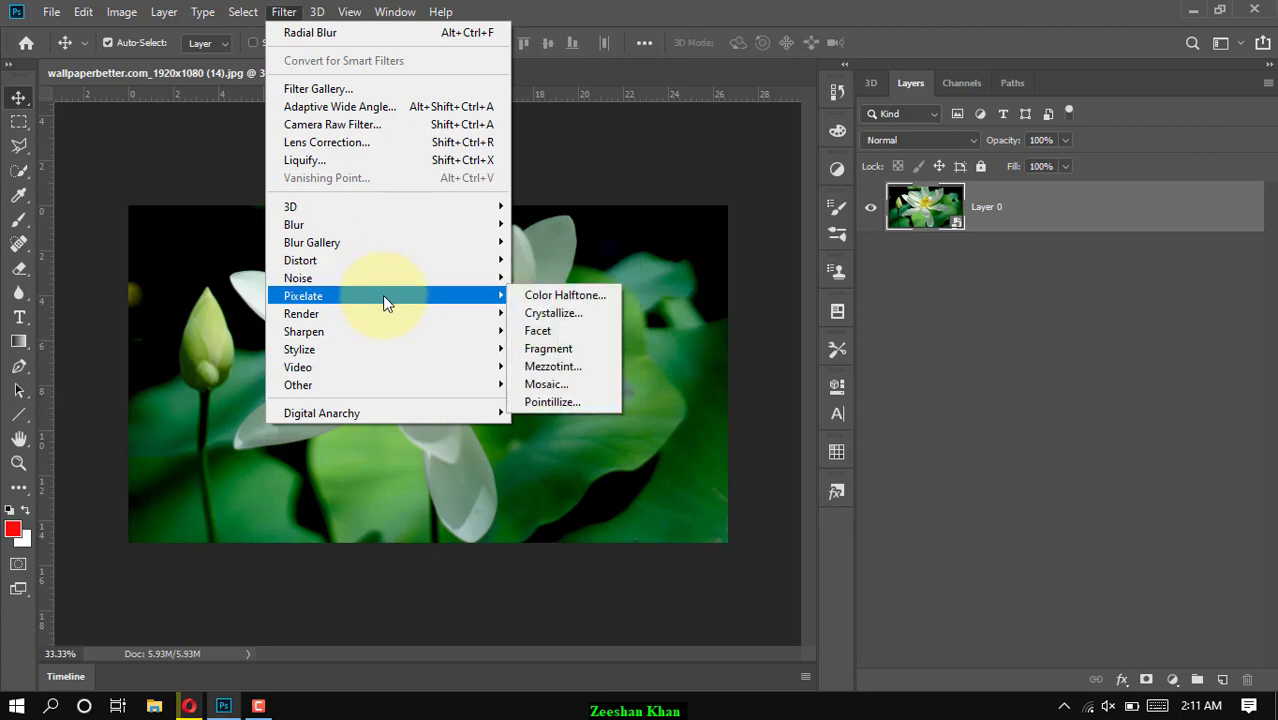
{"action": "left_click", "coordinate": [580, 372]}
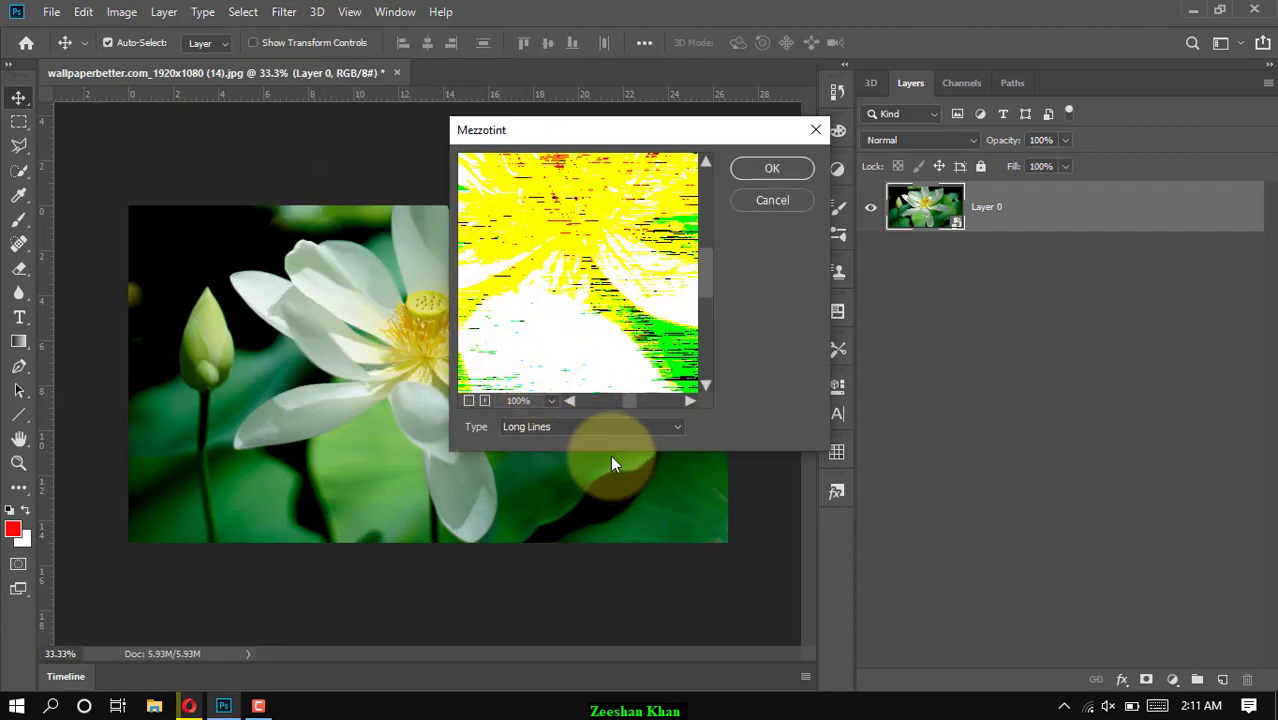
{"action": "left_click", "coordinate": [468, 401]}
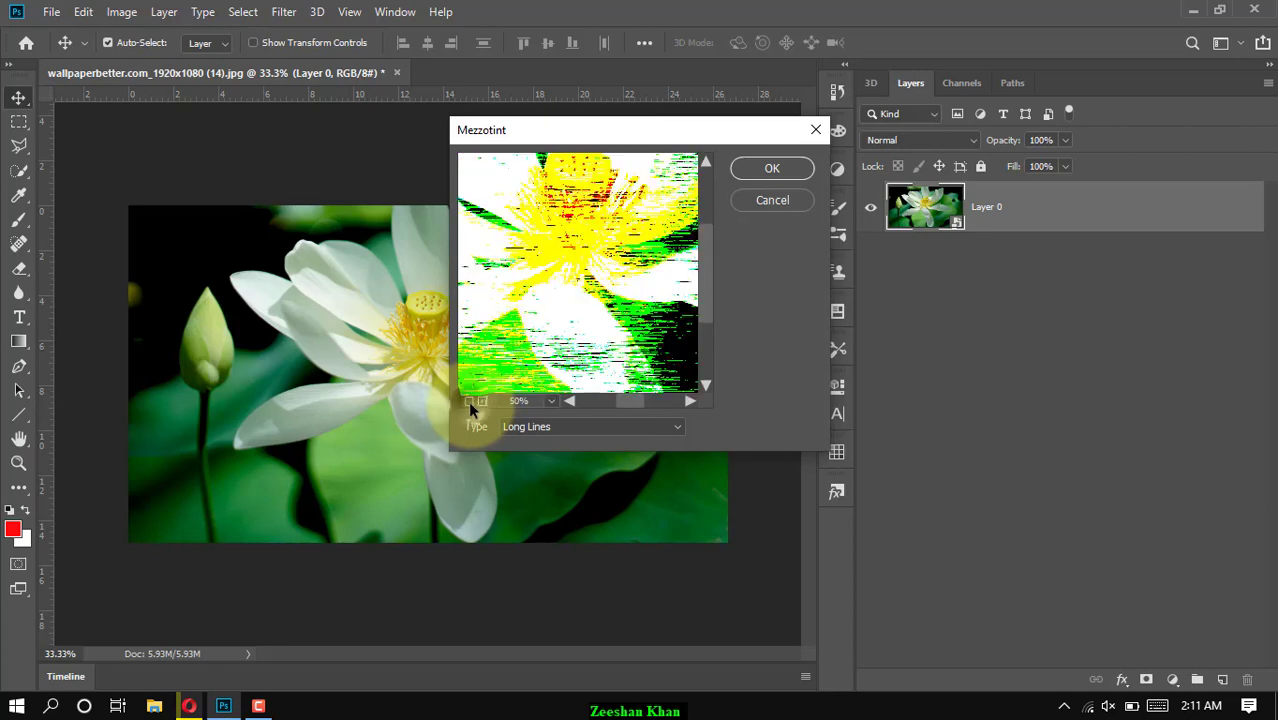
{"action": "left_click", "coordinate": [468, 401]}
{"action": "left_click", "coordinate": [468, 401]}
{"action": "left_click", "coordinate": [468, 401]}
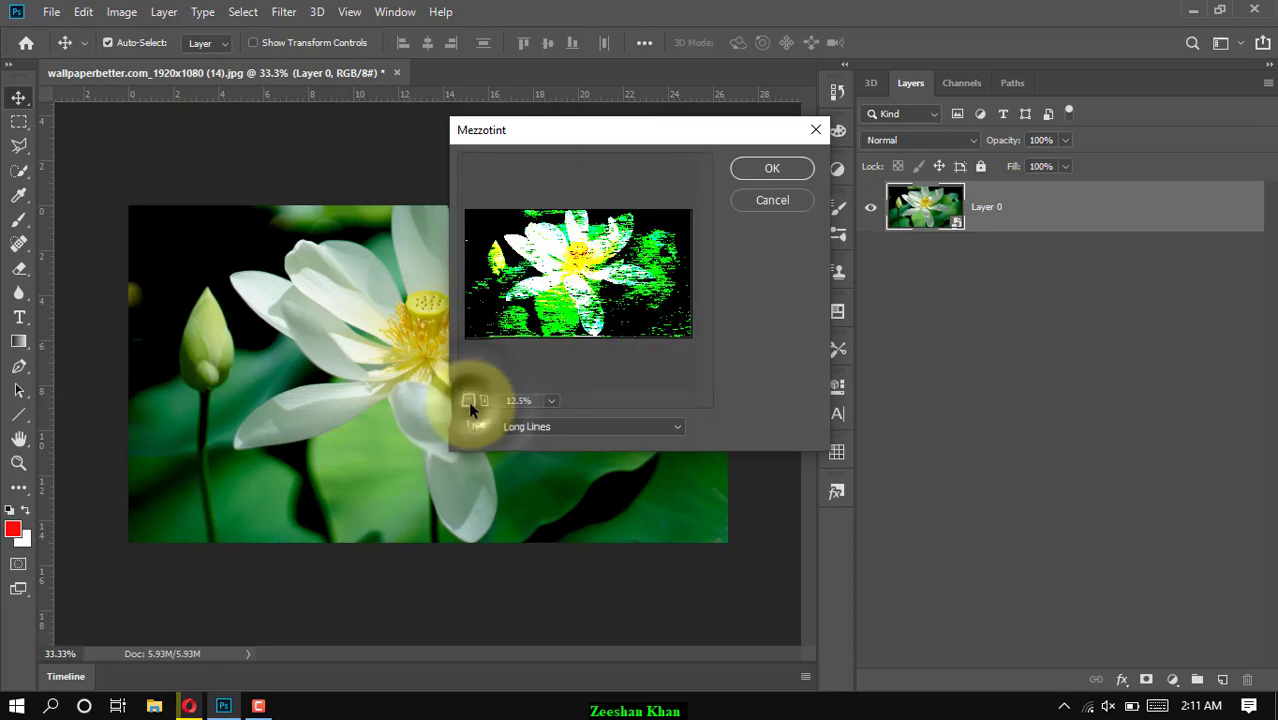
{"action": "left_click", "coordinate": [591, 427]}
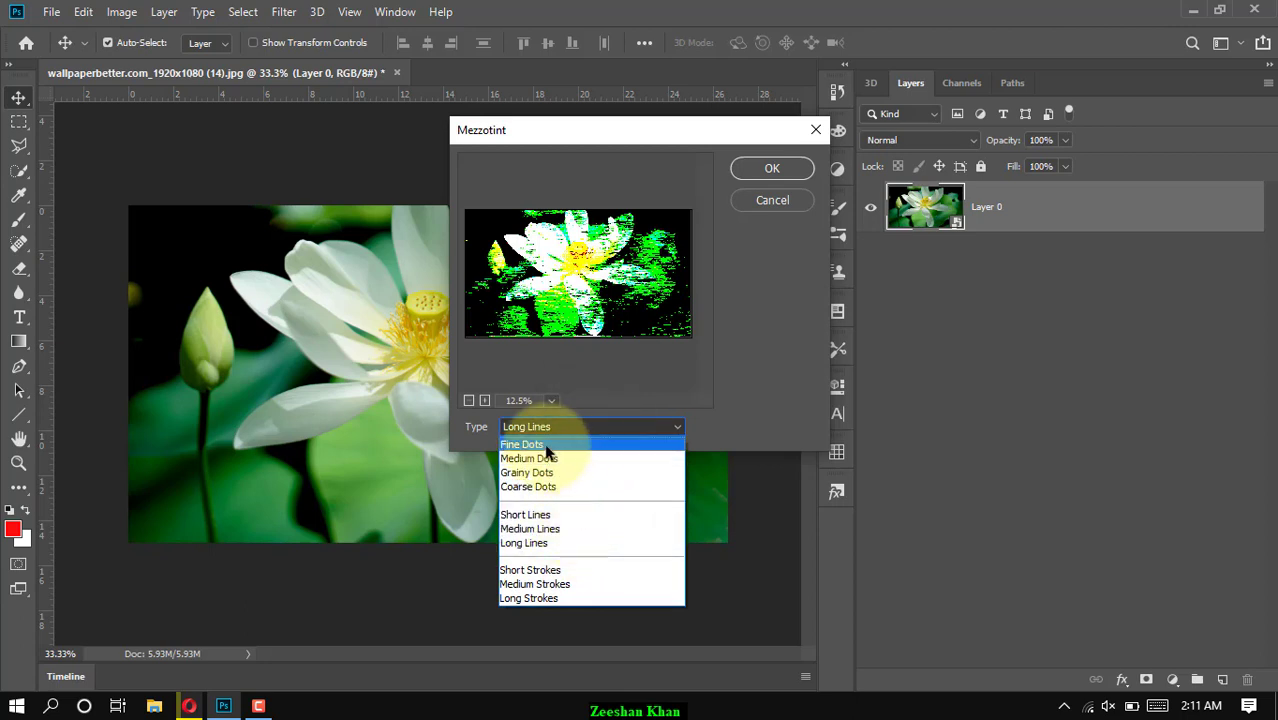
{"action": "left_click", "coordinate": [547, 447]}
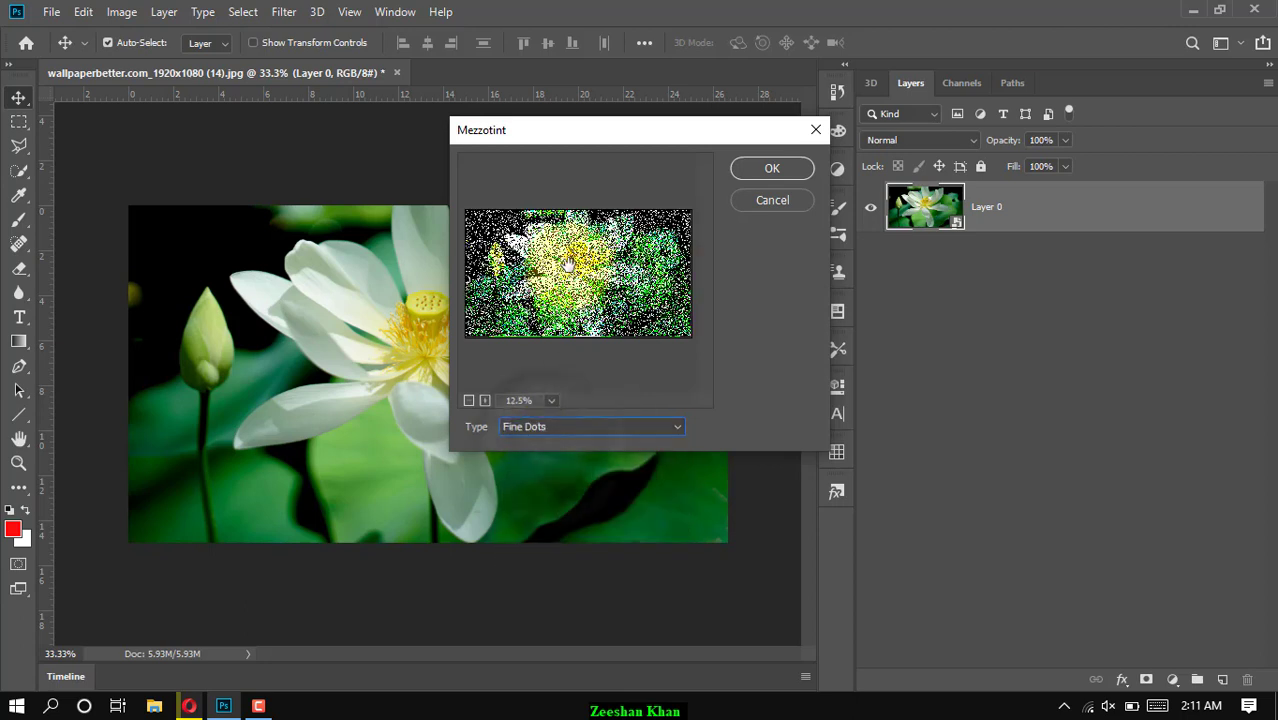
{"action": "left_click", "coordinate": [629, 427]}
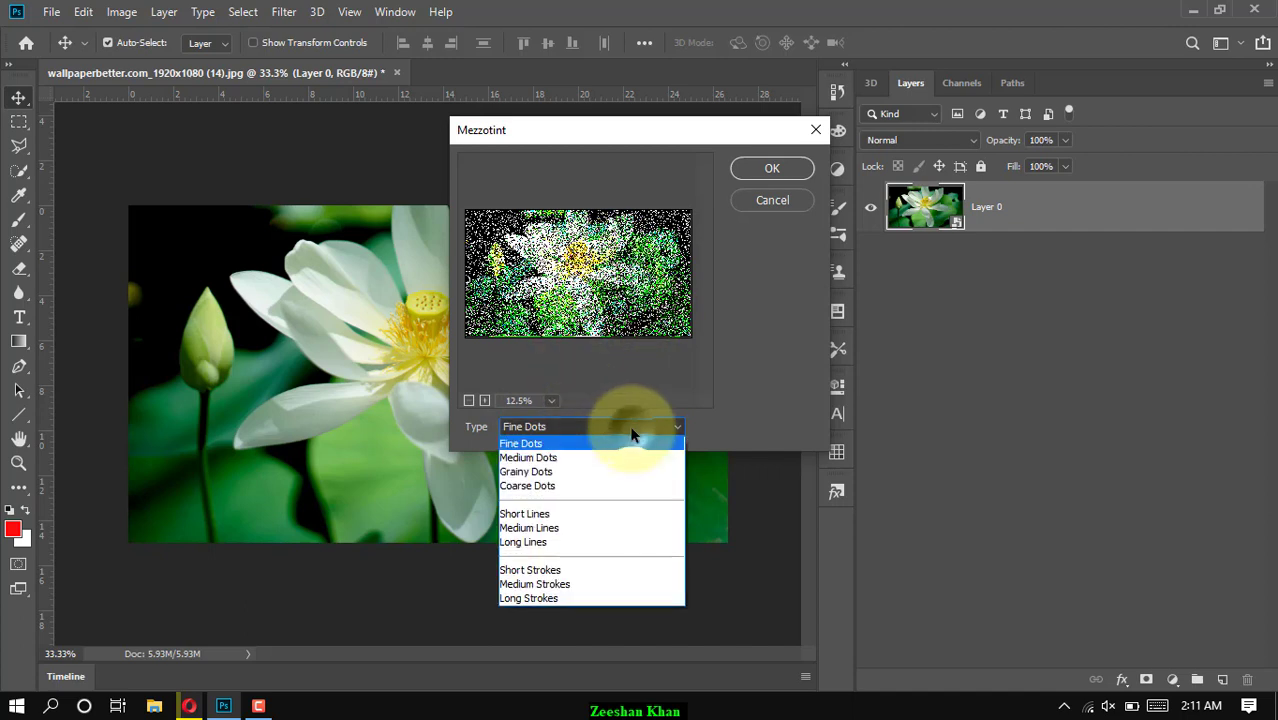
{"action": "left_click", "coordinate": [538, 599]}
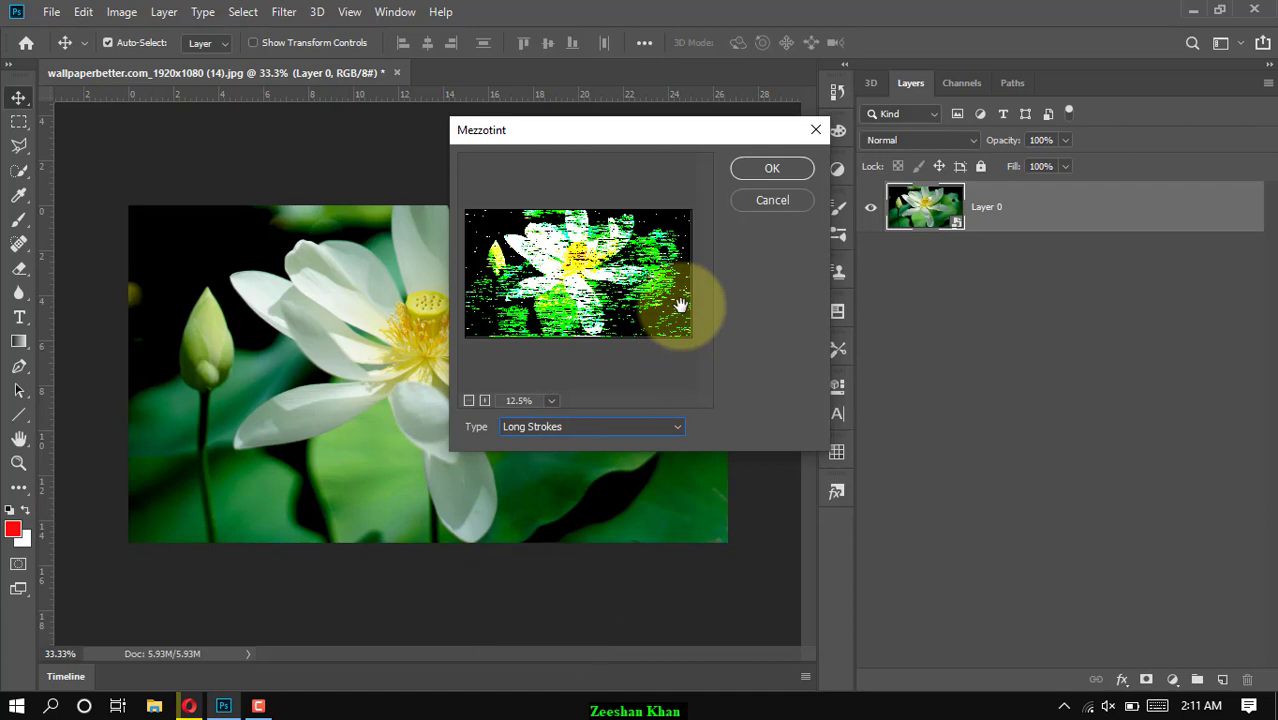
{"action": "left_click", "coordinate": [770, 168]}
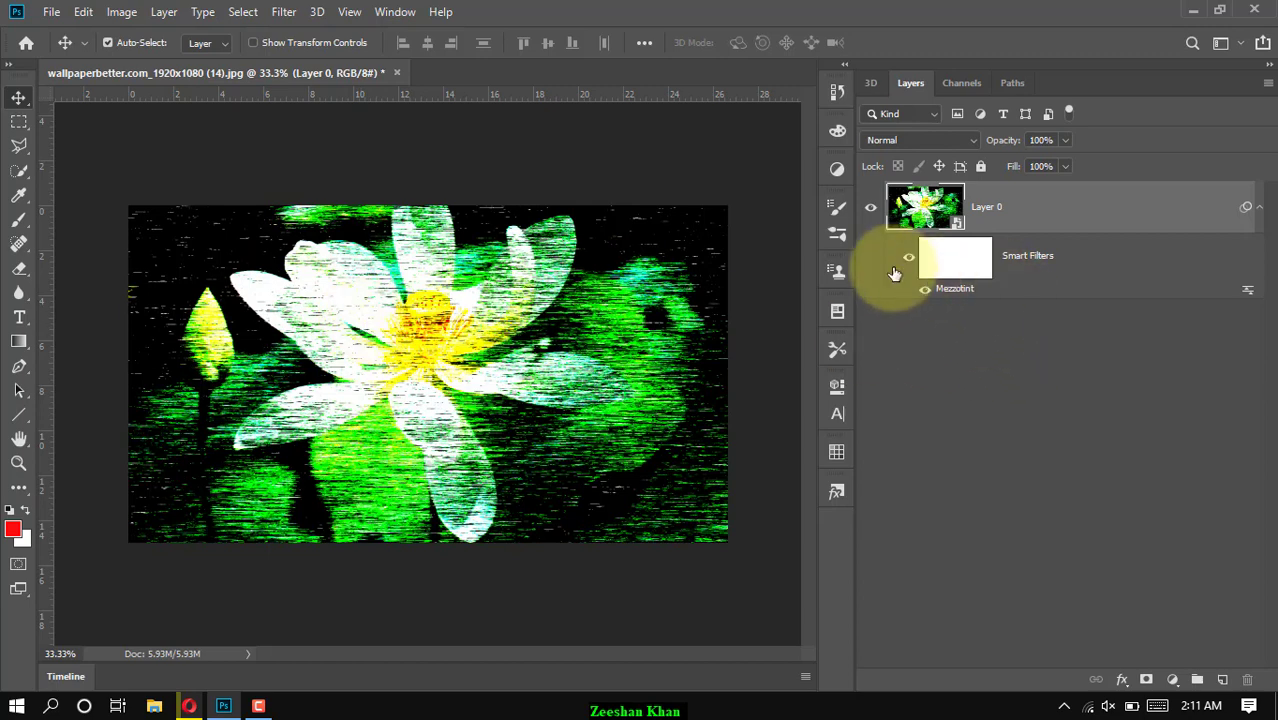
Apply a Radial Blur smart filter: Amount 100, Zoom method, Draft quality
{"action": "left_click", "coordinate": [284, 12]}
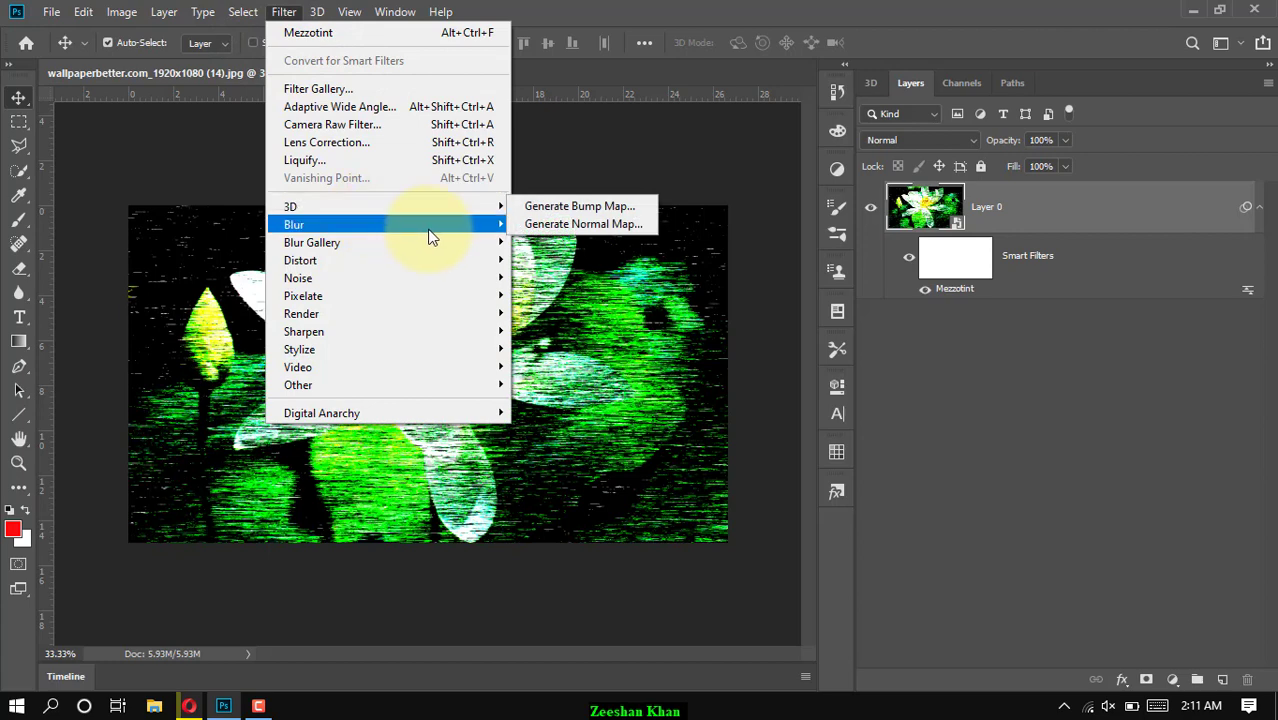
{"action": "mouse_move", "coordinate": [294, 224]}
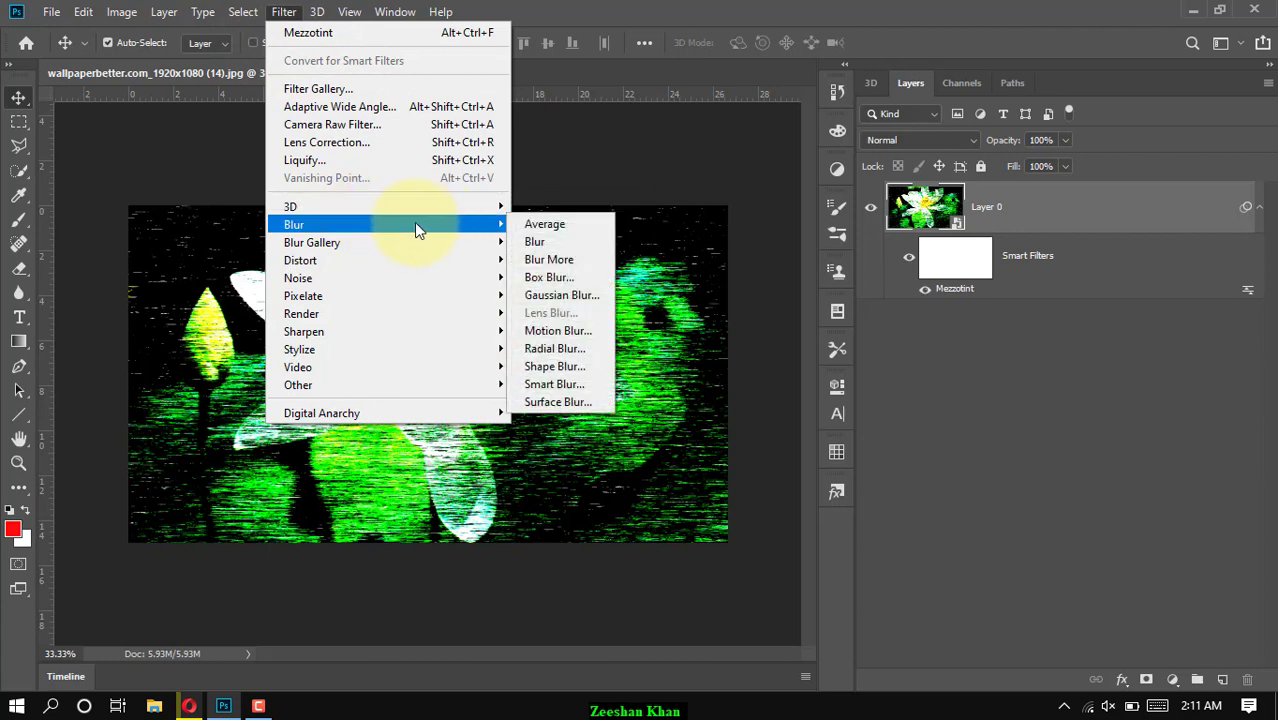
{"action": "left_click", "coordinate": [568, 350]}
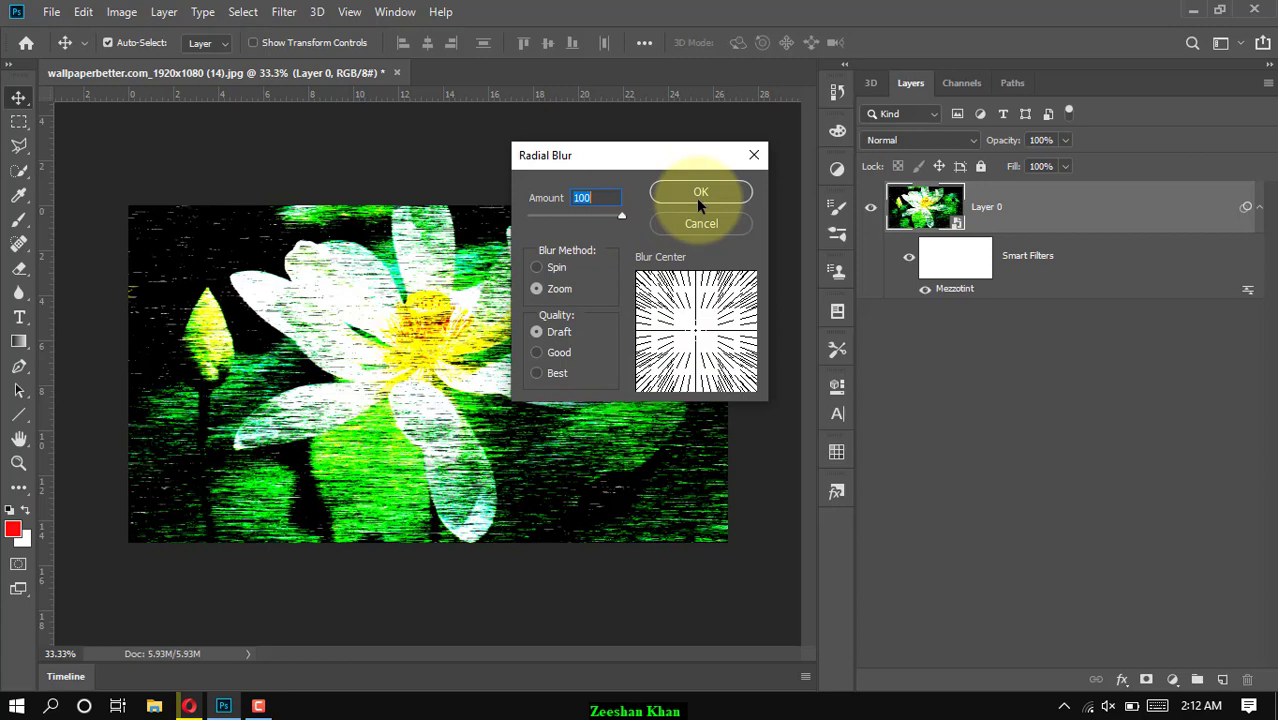
{"action": "left_click", "coordinate": [700, 194]}
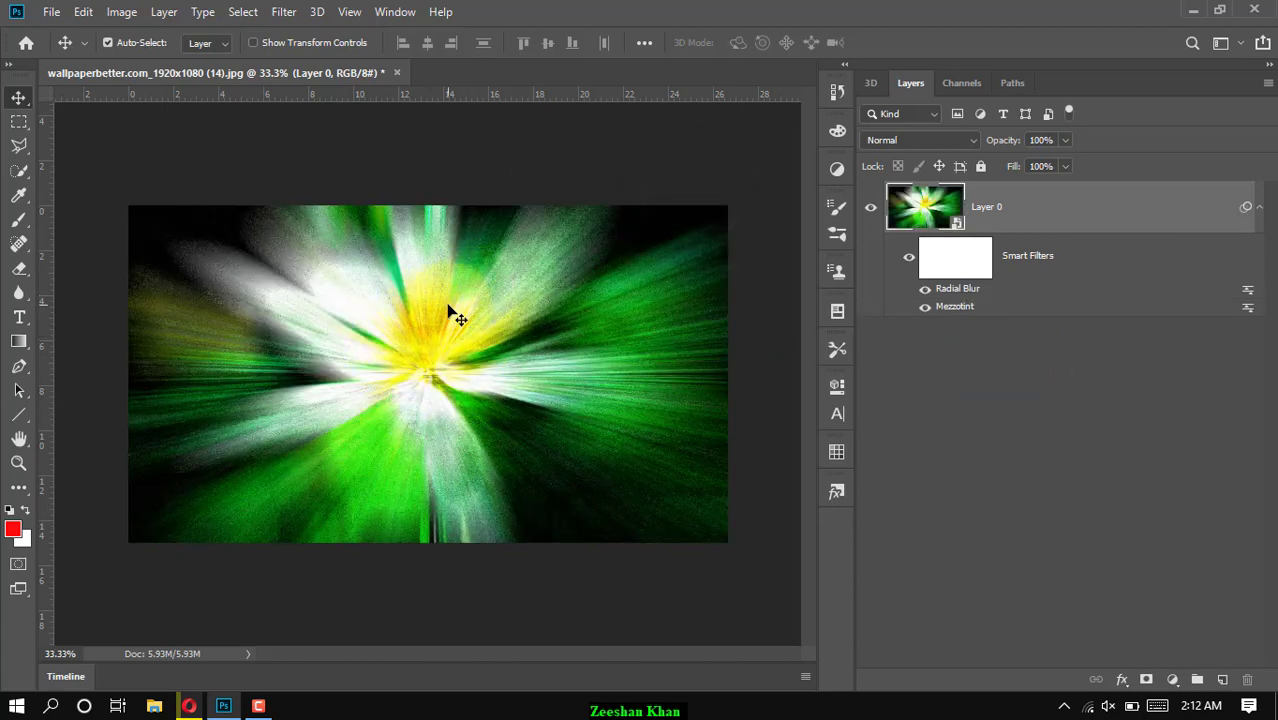
Apply a second Zoom Radial Blur at amount 100
{"action": "left_click", "coordinate": [285, 12]}
{"action": "mouse_move", "coordinate": [380, 224]}
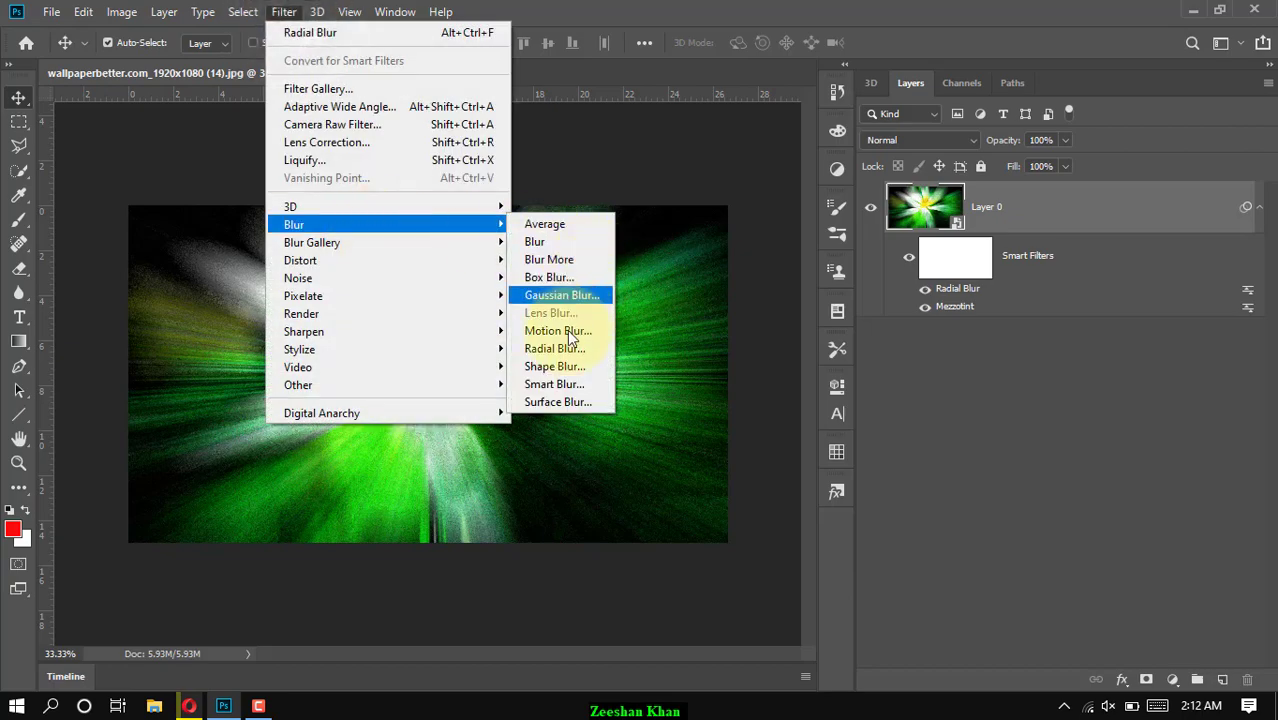
{"action": "left_click", "coordinate": [555, 349]}
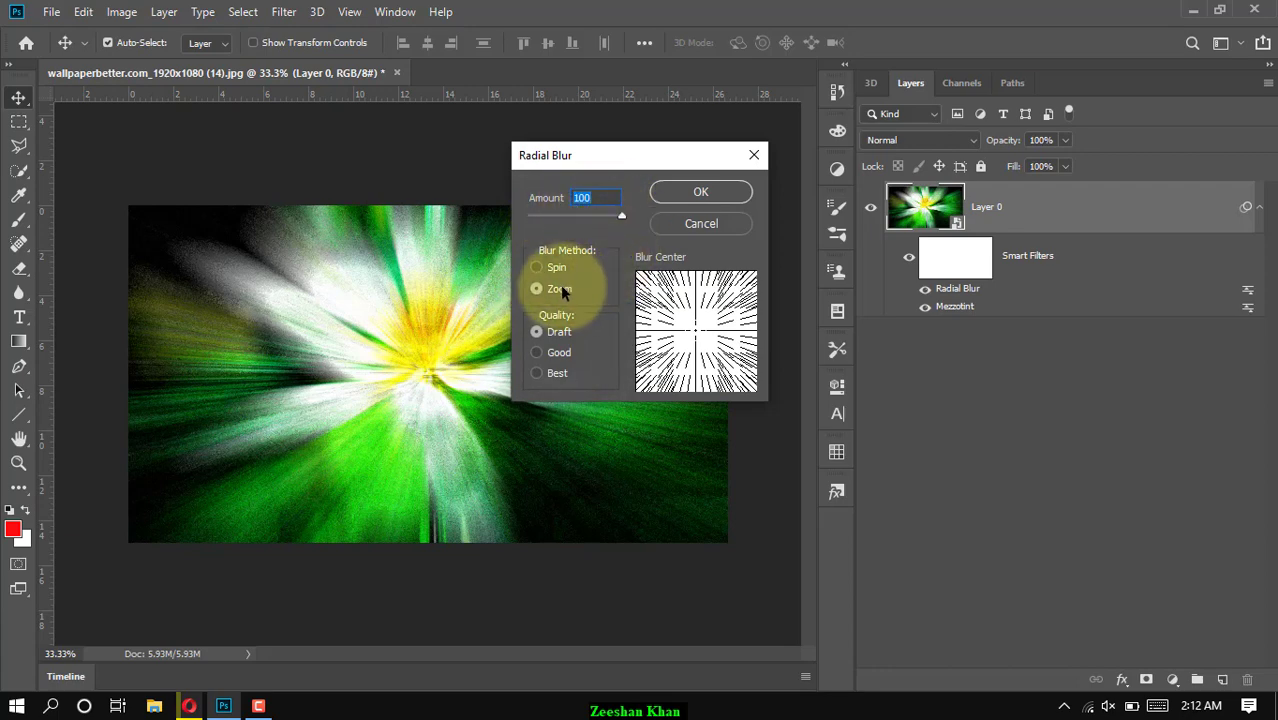
{"action": "left_click", "coordinate": [697, 193]}
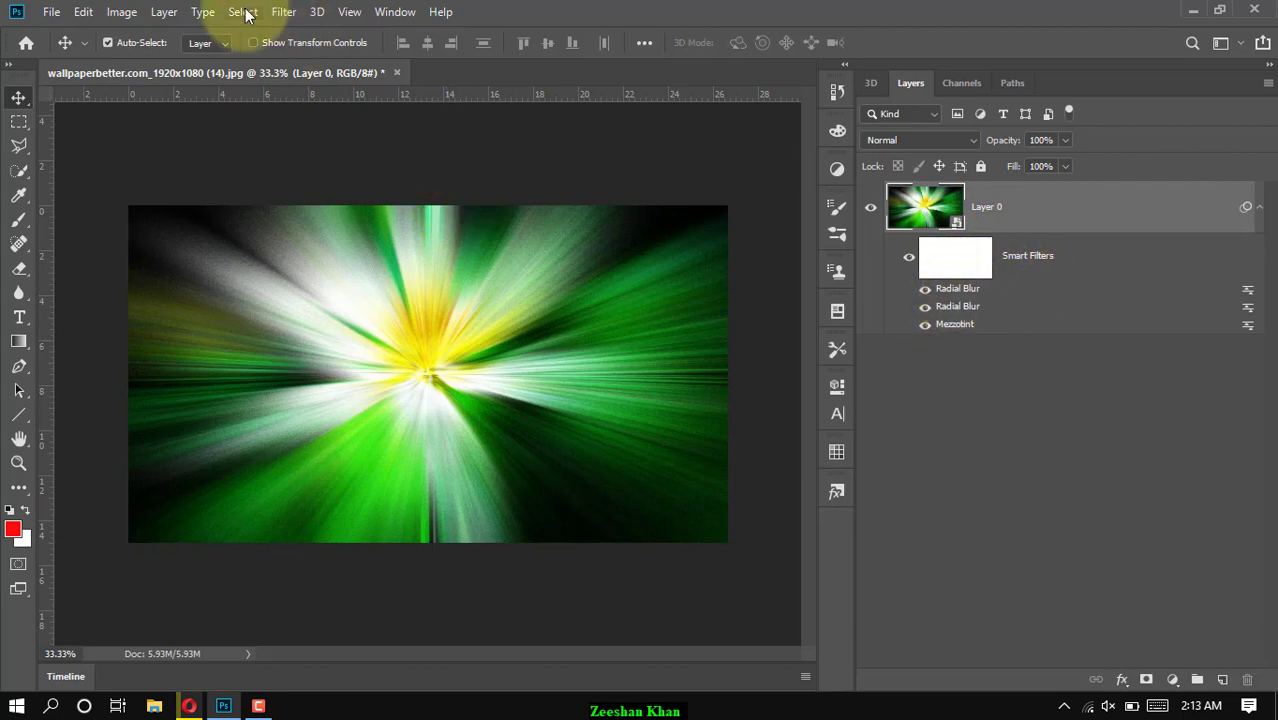
Apply a third Zoom Radial Blur at amount 100 with Best quality
{"action": "left_click", "coordinate": [285, 12]}
{"action": "mouse_move", "coordinate": [390, 224]}
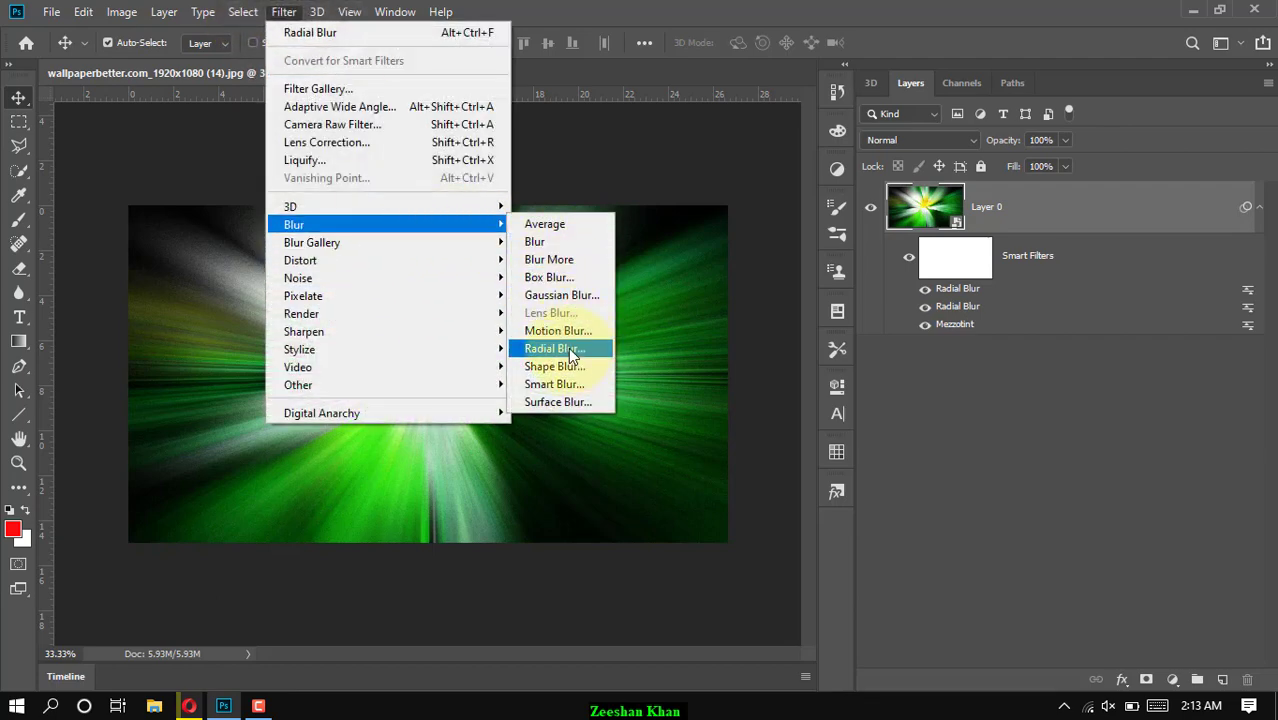
{"action": "left_click", "coordinate": [571, 349]}
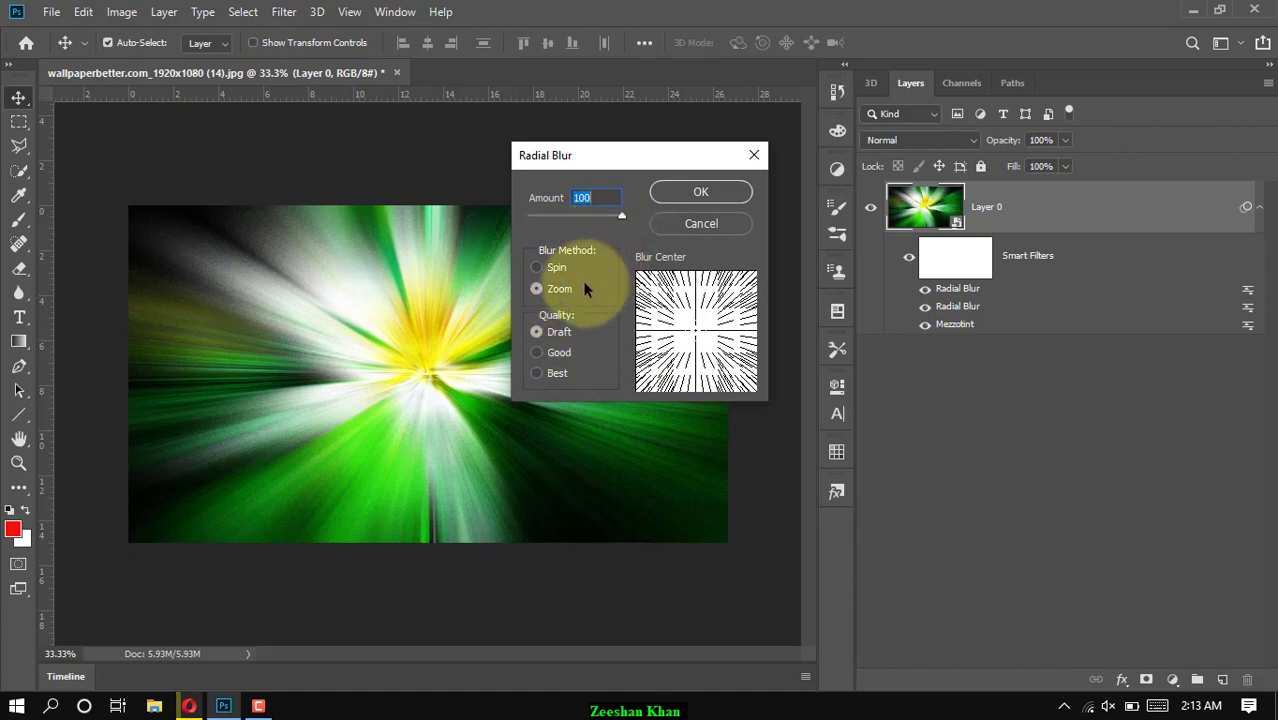
{"action": "left_click", "coordinate": [537, 373]}
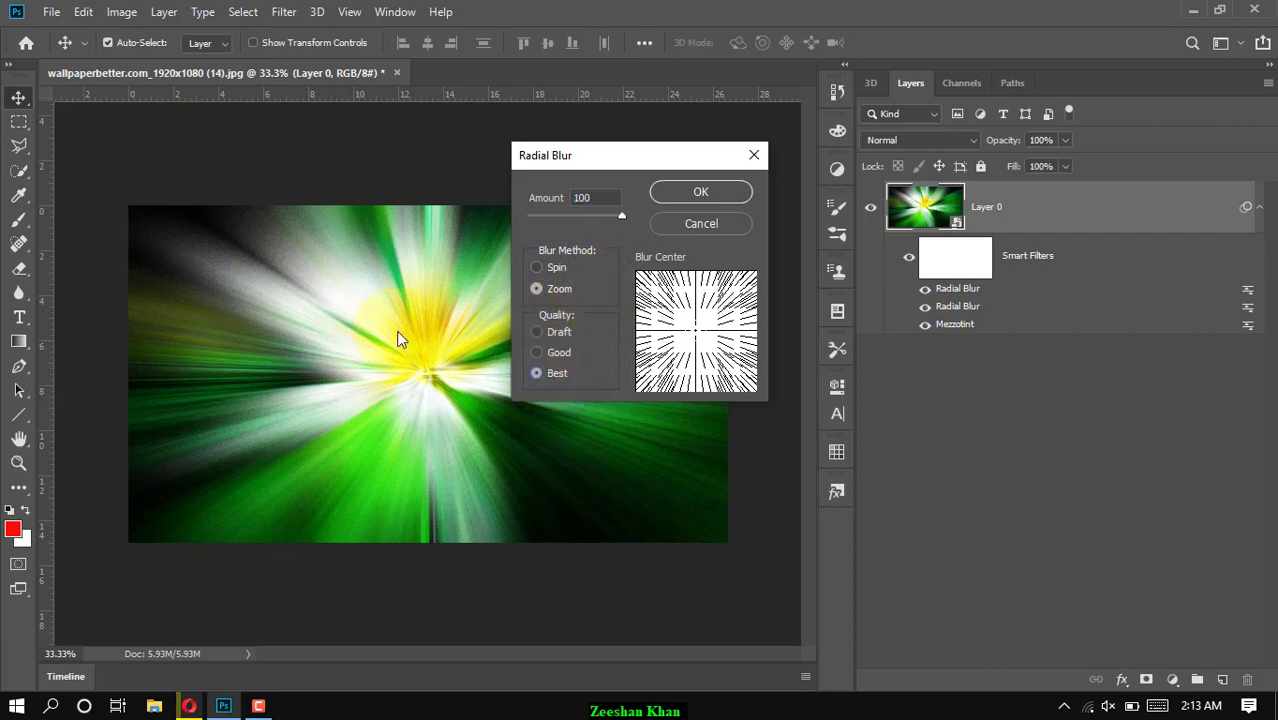
{"action": "left_click", "coordinate": [683, 200]}
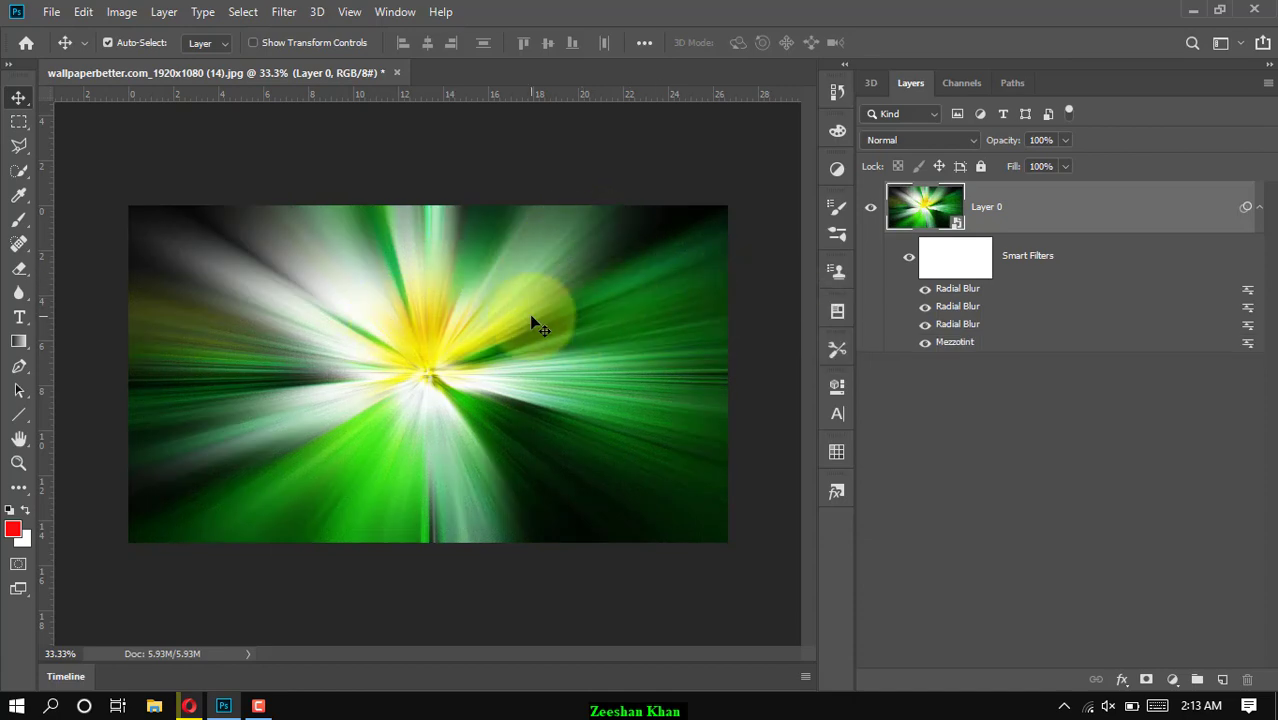
Apply a Distort > Twirl smart filter with a 150-degree angle to Layer 0
{"action": "left_click", "coordinate": [284, 11]}
{"action": "mouse_move", "coordinate": [300, 260]}
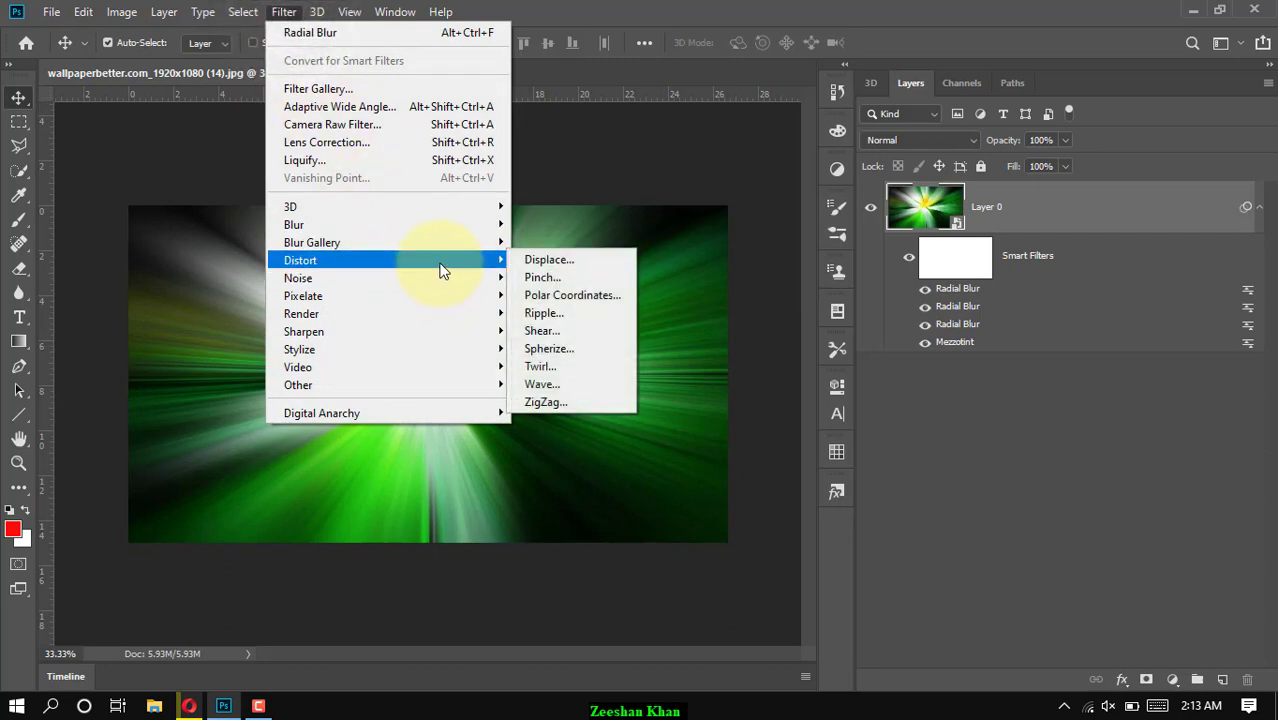
{"action": "left_click", "coordinate": [572, 367]}
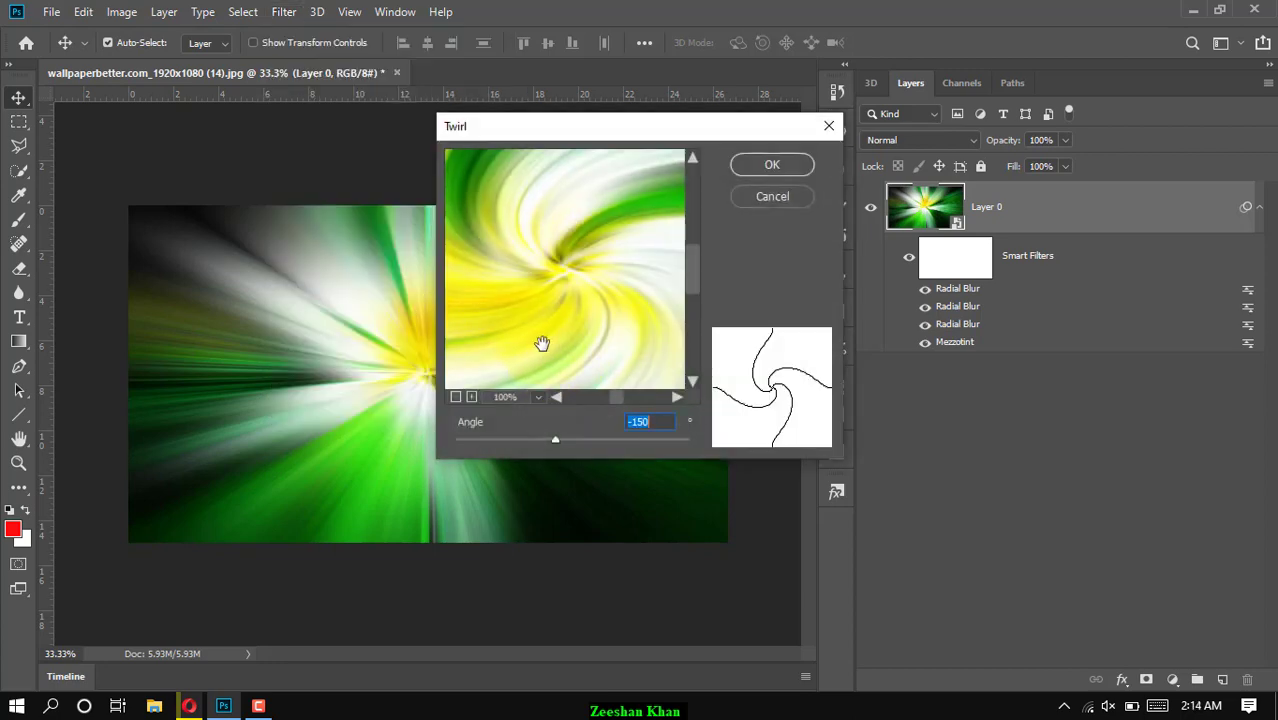
{"action": "left_click", "coordinate": [454, 402]}
{"action": "left_click", "coordinate": [454, 402]}
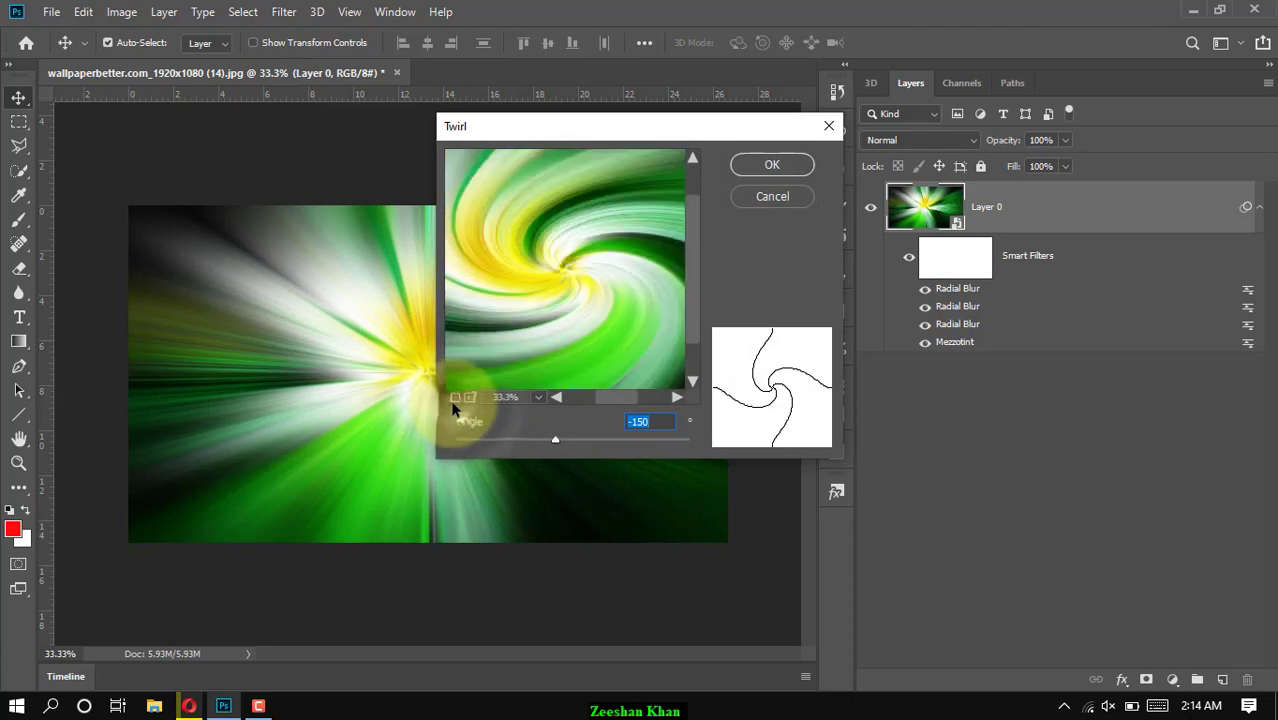
{"action": "left_click", "coordinate": [454, 402]}
{"action": "left_click", "coordinate": [454, 402]}
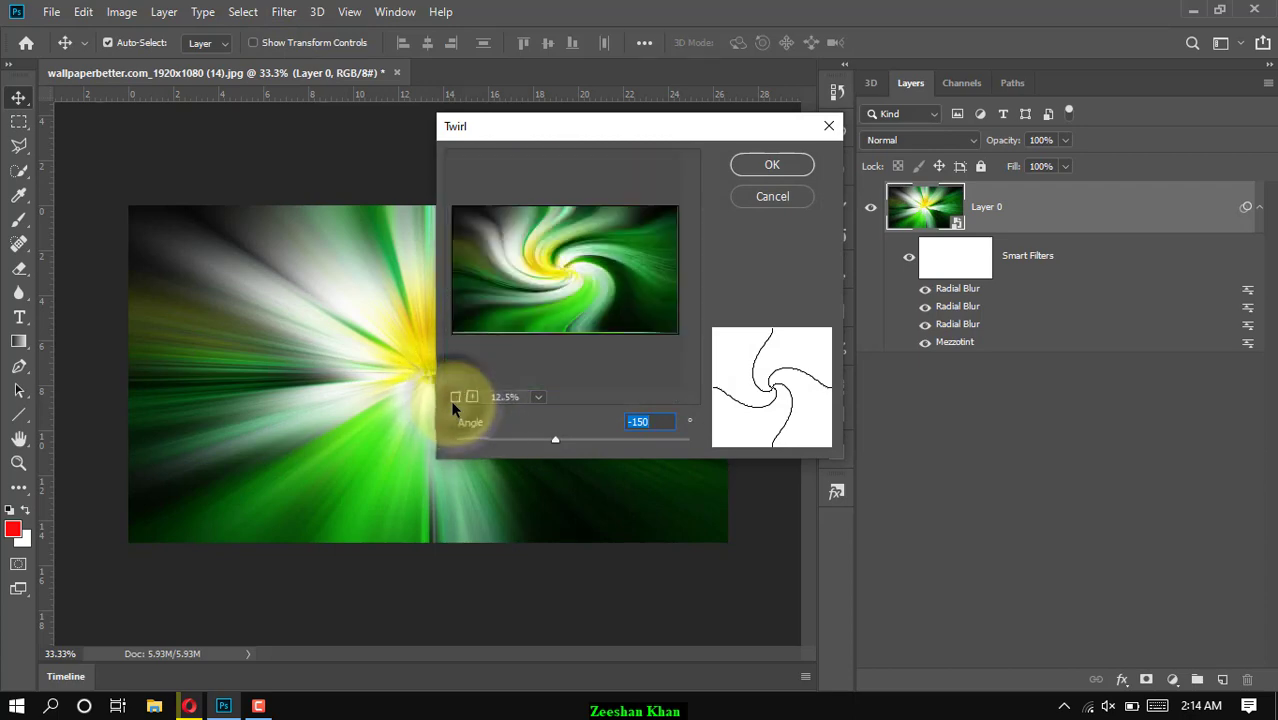
{"action": "left_click", "coordinate": [473, 397]}
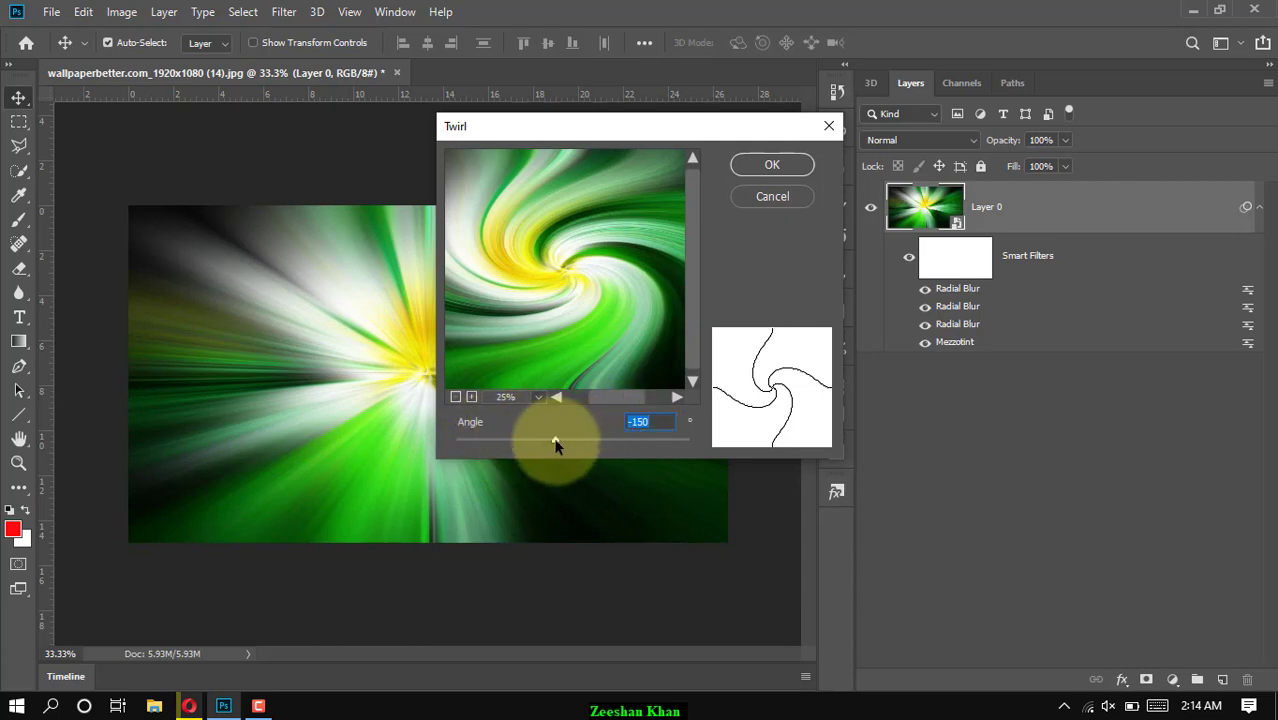
{"action": "mouse_move", "coordinate": [556, 446]}
{"action": "left_mouse_down"}
{"action": "mouse_move", "coordinate": [516, 442]}
{"action": "mouse_move", "coordinate": [617, 441]}
{"action": "left_mouse_up"}
{"action": "mouse_move", "coordinate": [617, 438]}
{"action": "left_mouse_down"}
{"action": "mouse_move", "coordinate": [511, 435]}
{"action": "mouse_move", "coordinate": [556, 437]}
{"action": "left_mouse_up"}
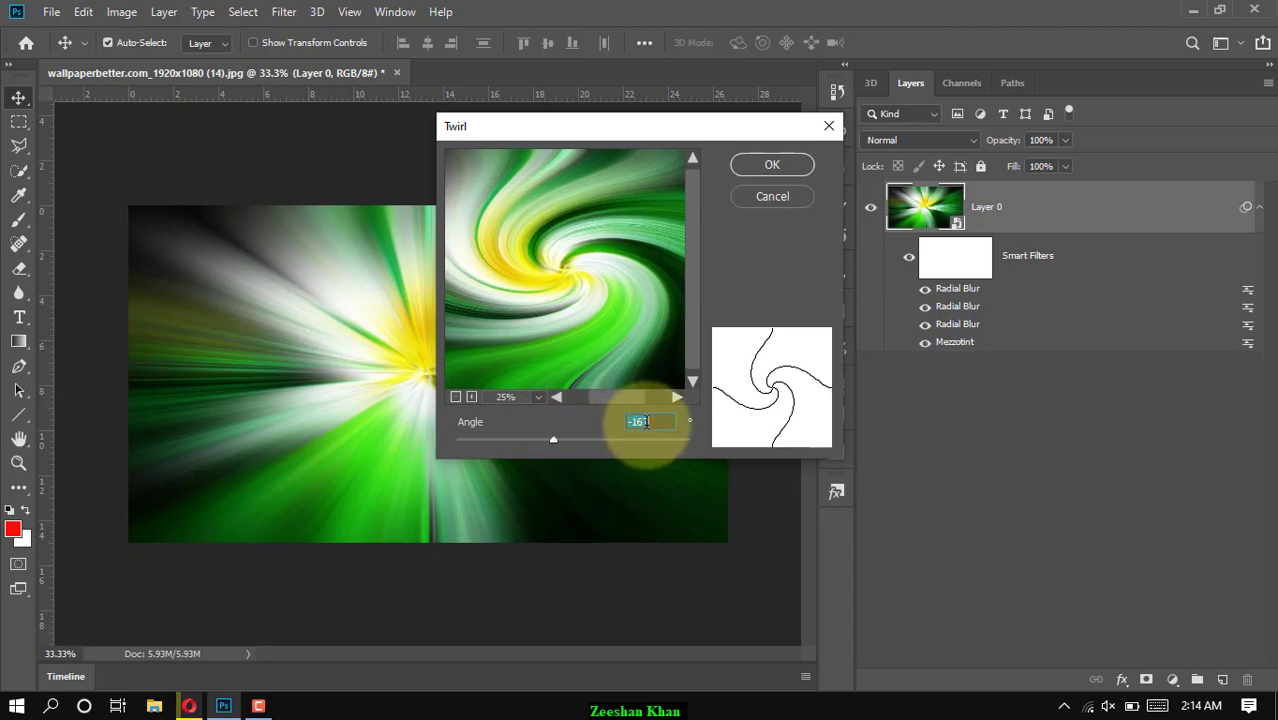
{"action": "type", "text": "150"}
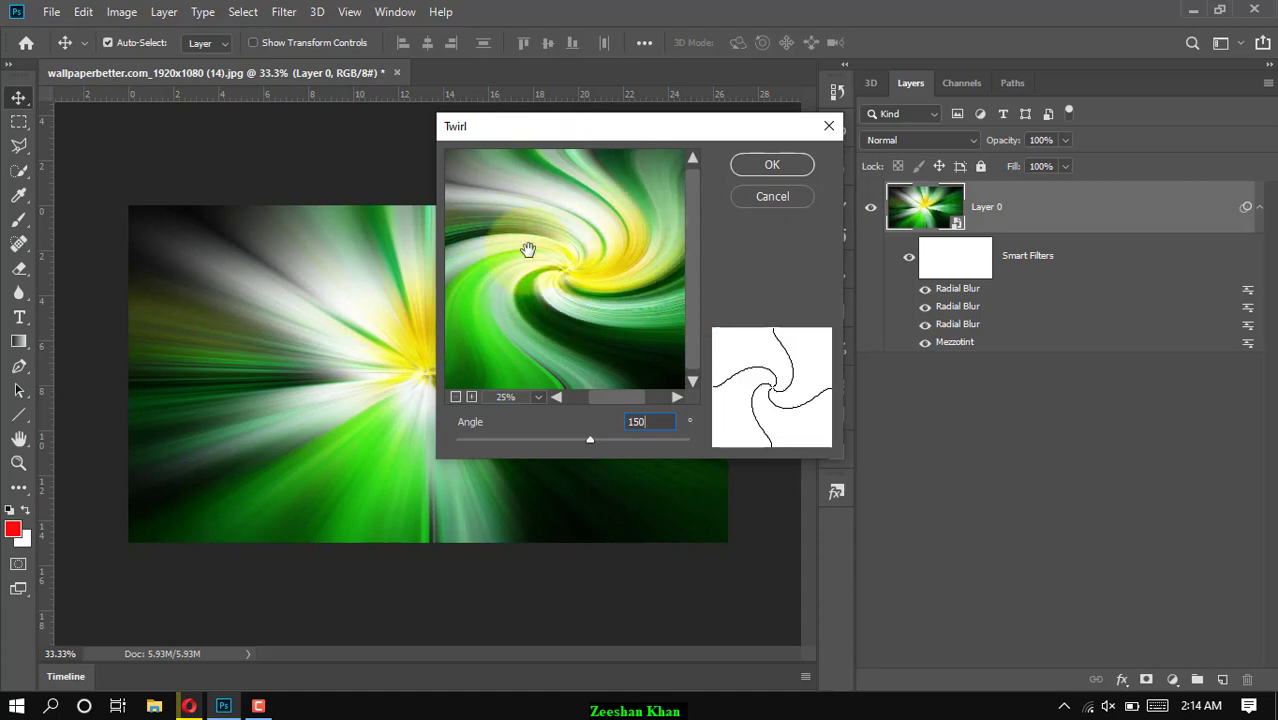
{"action": "left_click", "coordinate": [661, 255]}
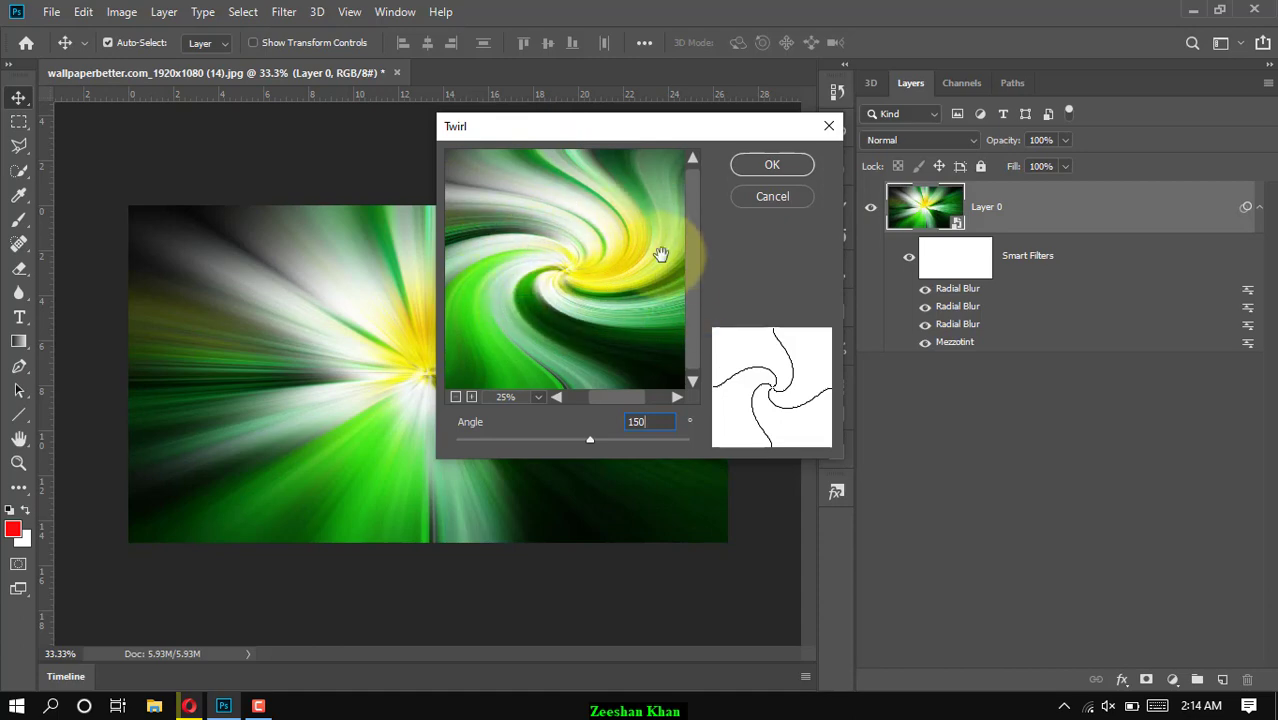
{"action": "left_click", "coordinate": [776, 166]}
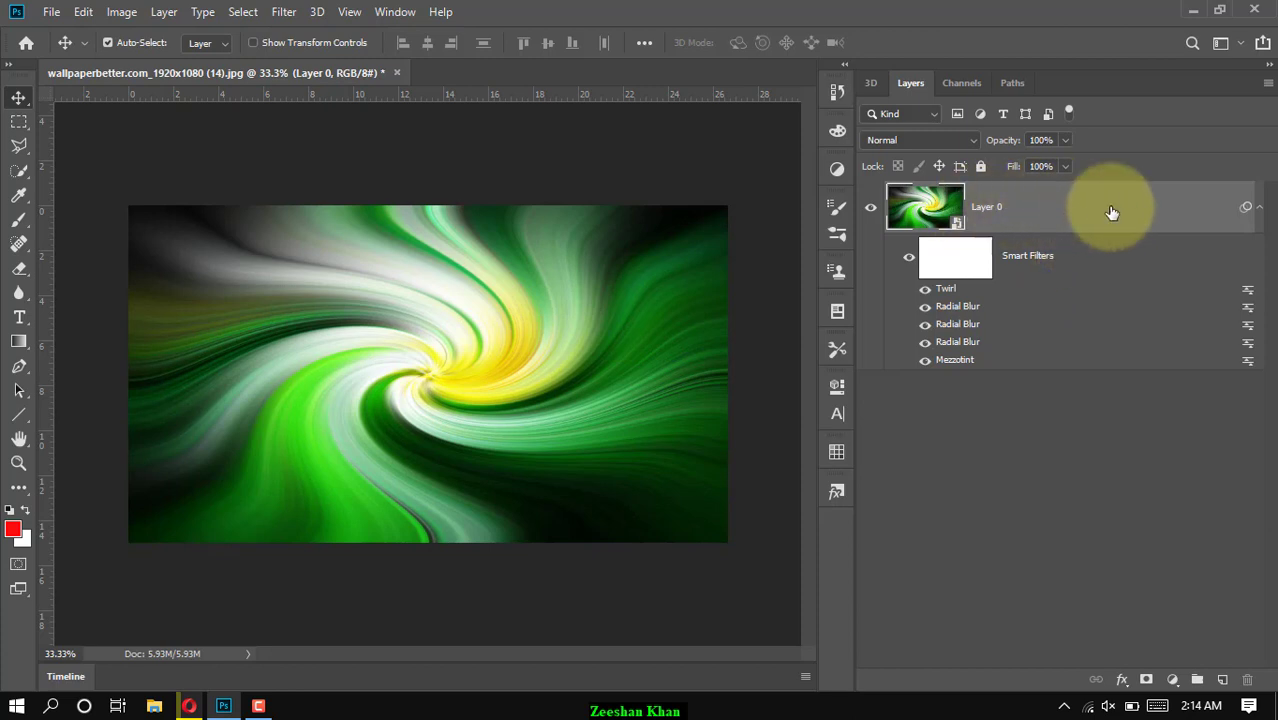
Duplicate Layer 0 as Layer 0 copy, carrying its full smart filter stack
{"action": "right_click", "coordinate": [1179, 216]}
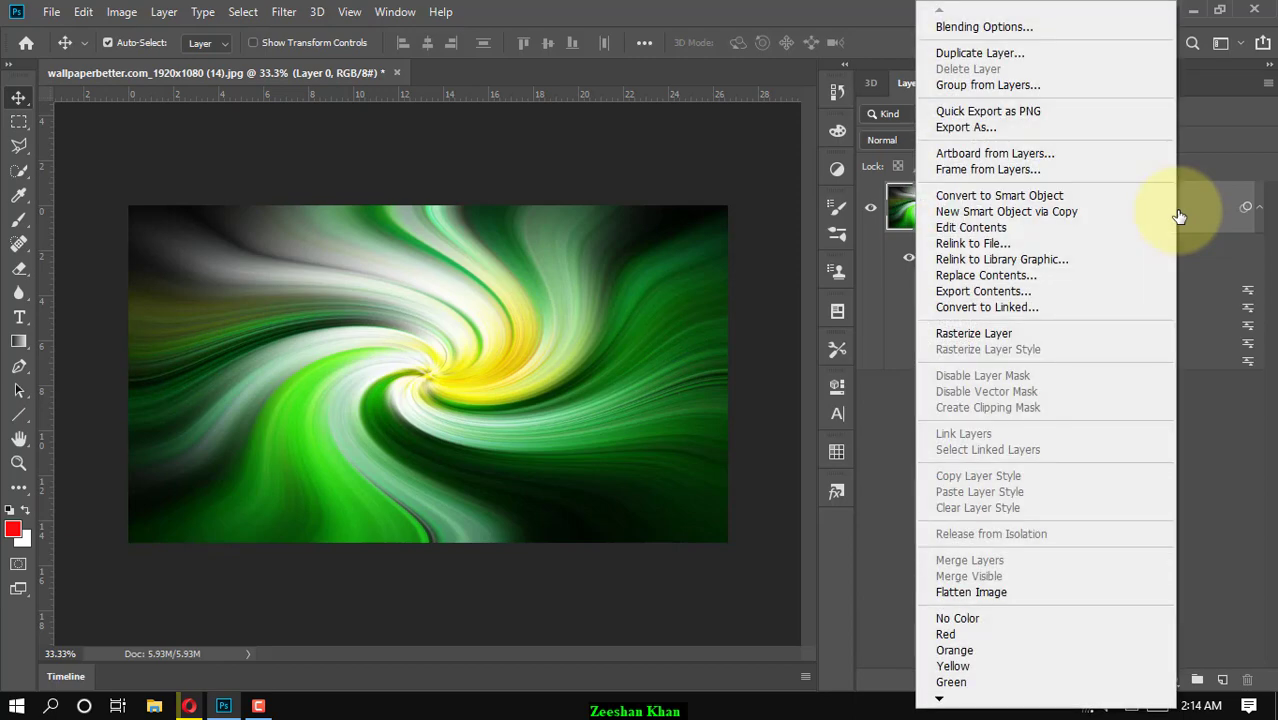
{"action": "left_click", "coordinate": [992, 56]}
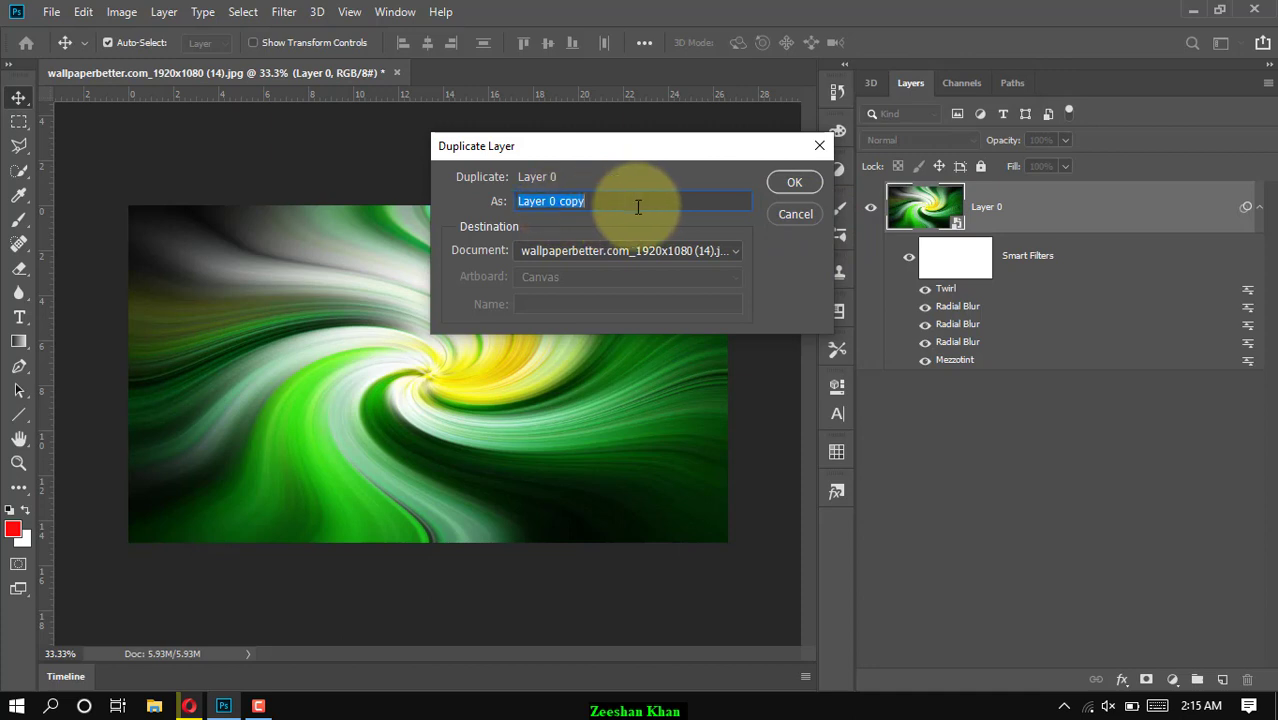
{"action": "left_click", "coordinate": [794, 183]}
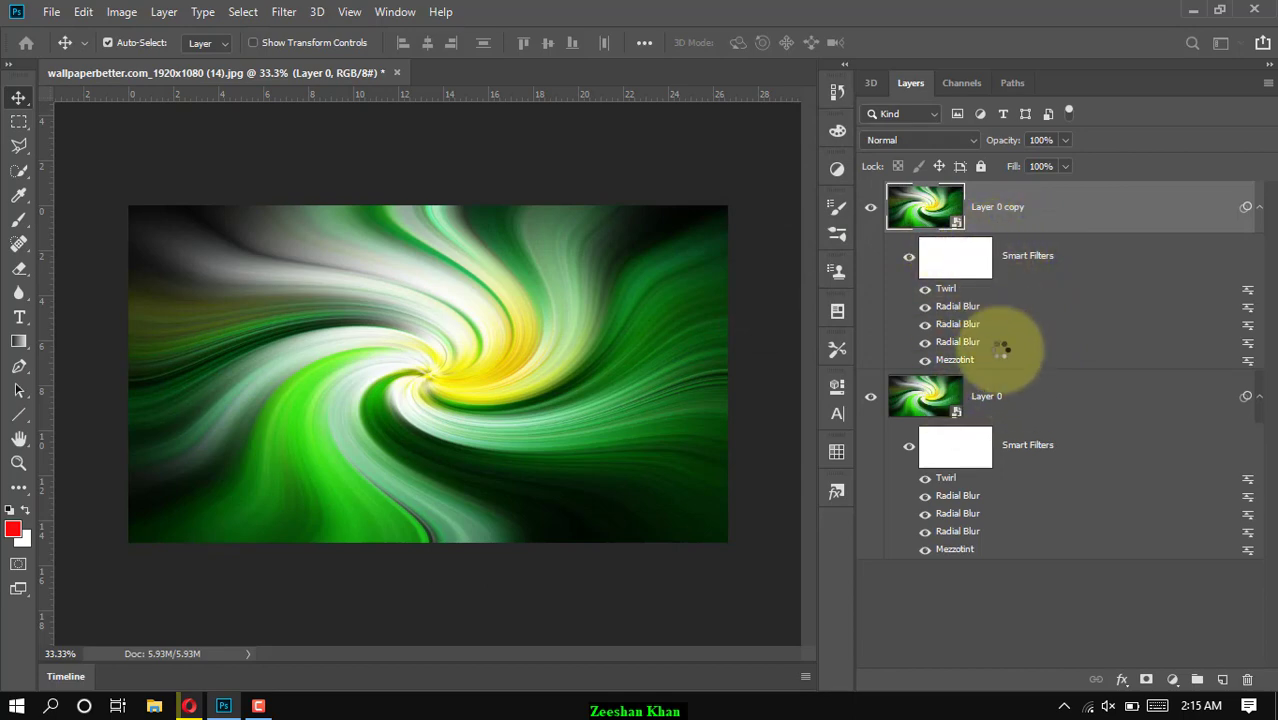
Change the Twirl smart filter angle on Layer 0 copy to -150 degrees
{"action": "left_click", "coordinate": [1000, 252]}
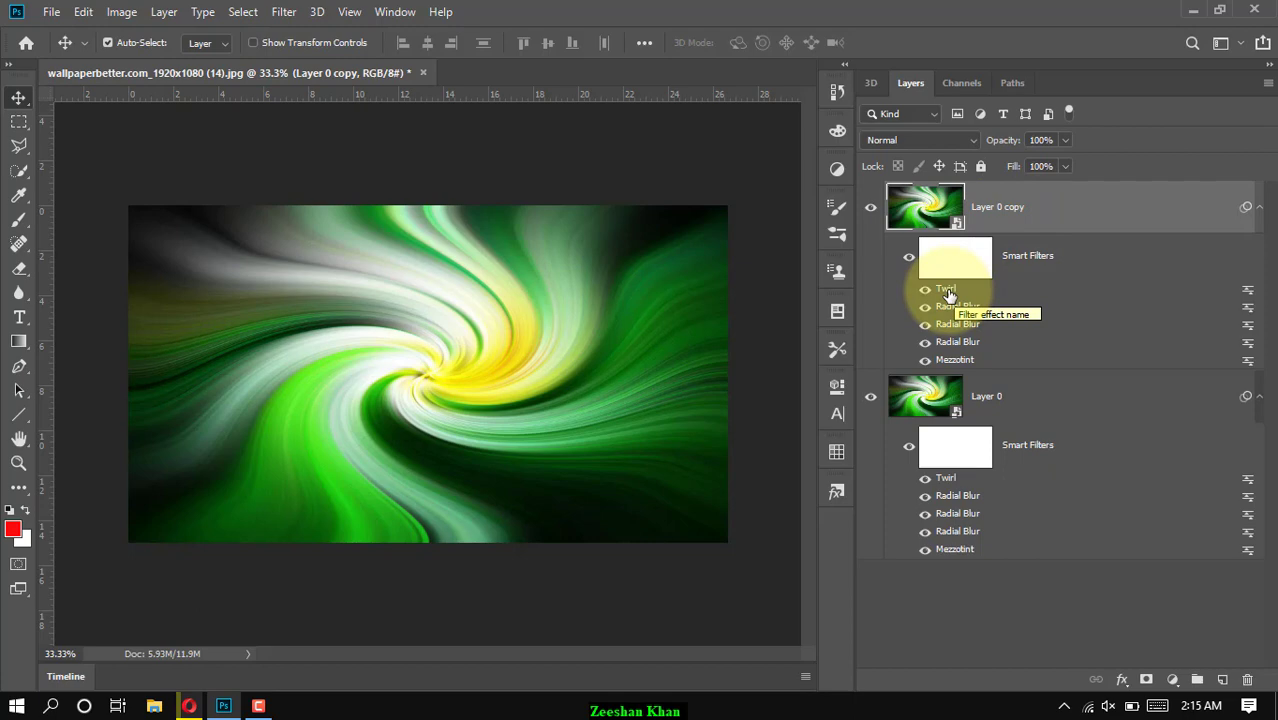
{"action": "left_click_drag", "start_coordinate": [950, 295], "coordinate": [950, 296]}
{"action": "double_click", "coordinate": [948, 290]}
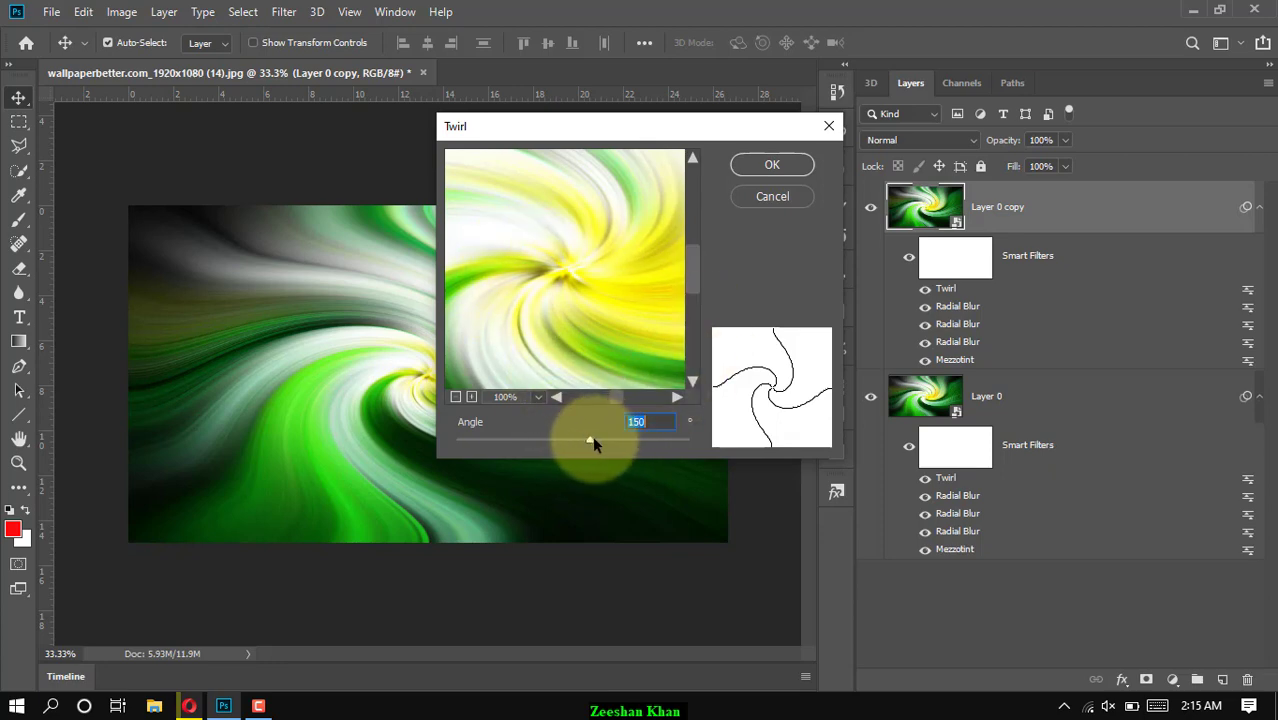
{"action": "mouse_move", "coordinate": [588, 437]}
{"action": "left_mouse_down"}
{"action": "mouse_move", "coordinate": [533, 436]}
{"action": "mouse_move", "coordinate": [557, 438]}
{"action": "left_mouse_up"}
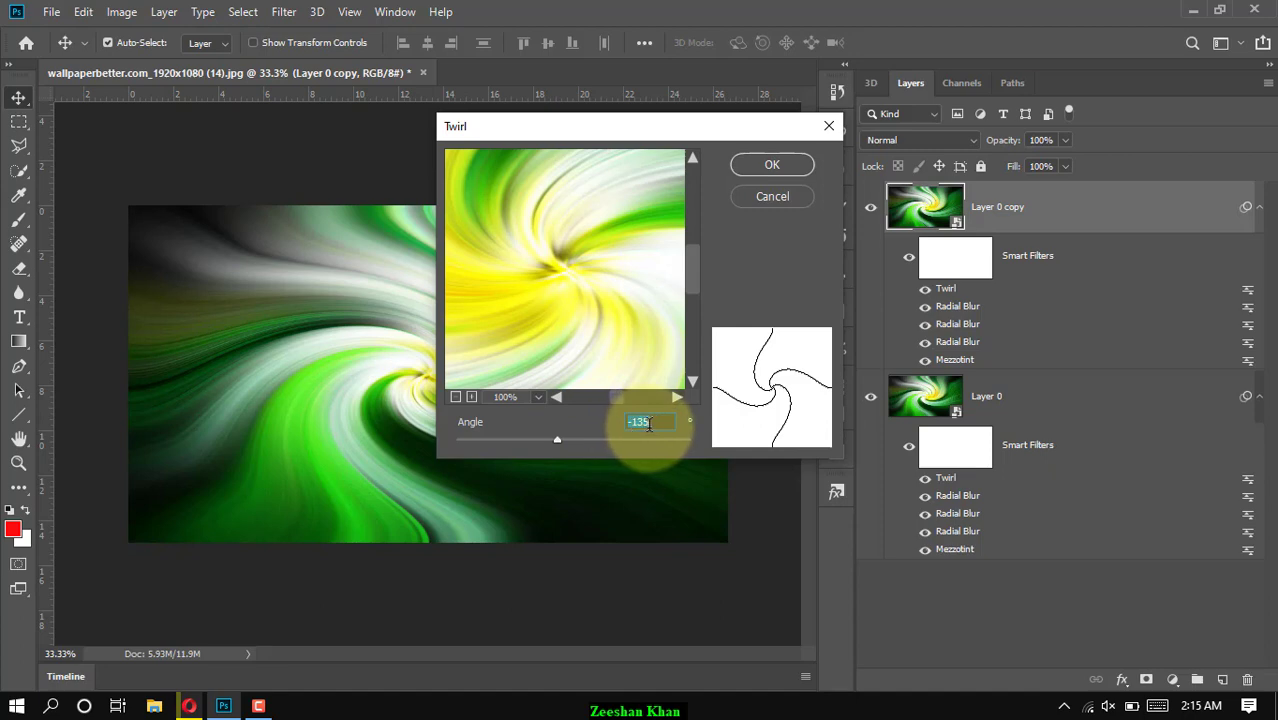
{"action": "key", "text": "Down"}
{"action": "key", "text": "Down"}
{"action": "key", "text": "Down"}
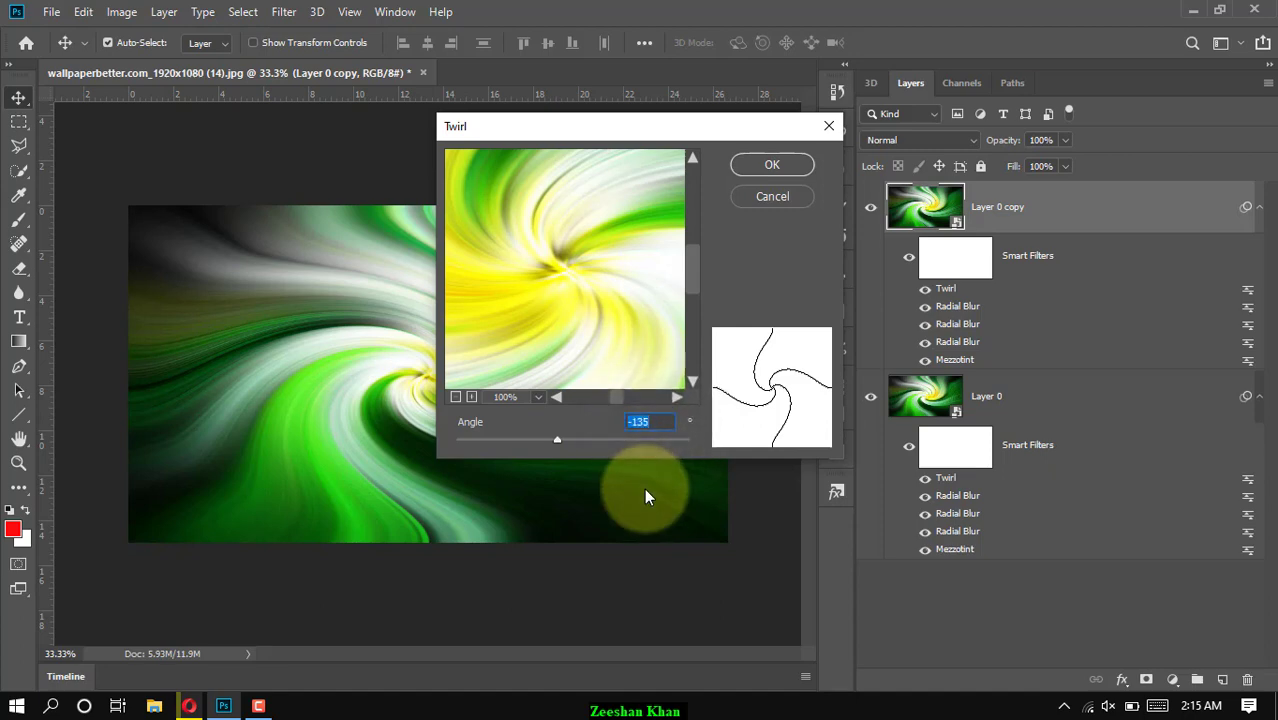
{"action": "key", "text": "BackSpace"}
{"action": "key", "text": "BackSpace"}
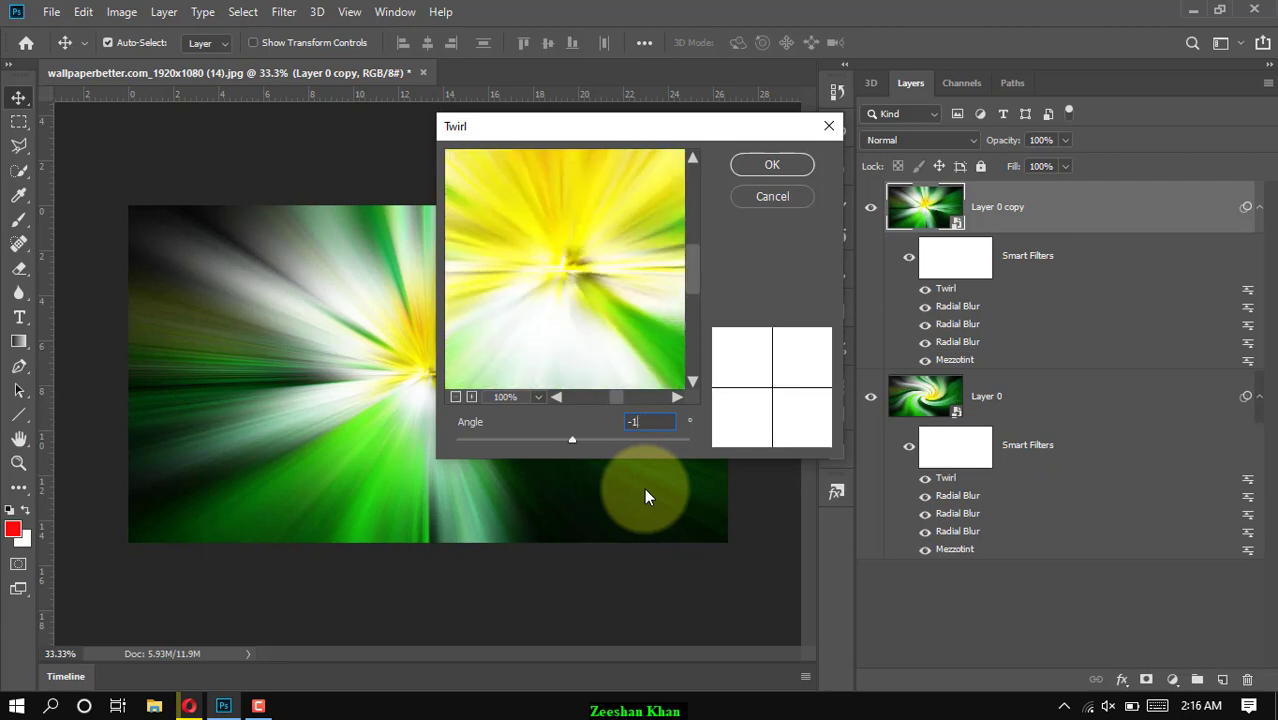
{"action": "type", "text": "5"}
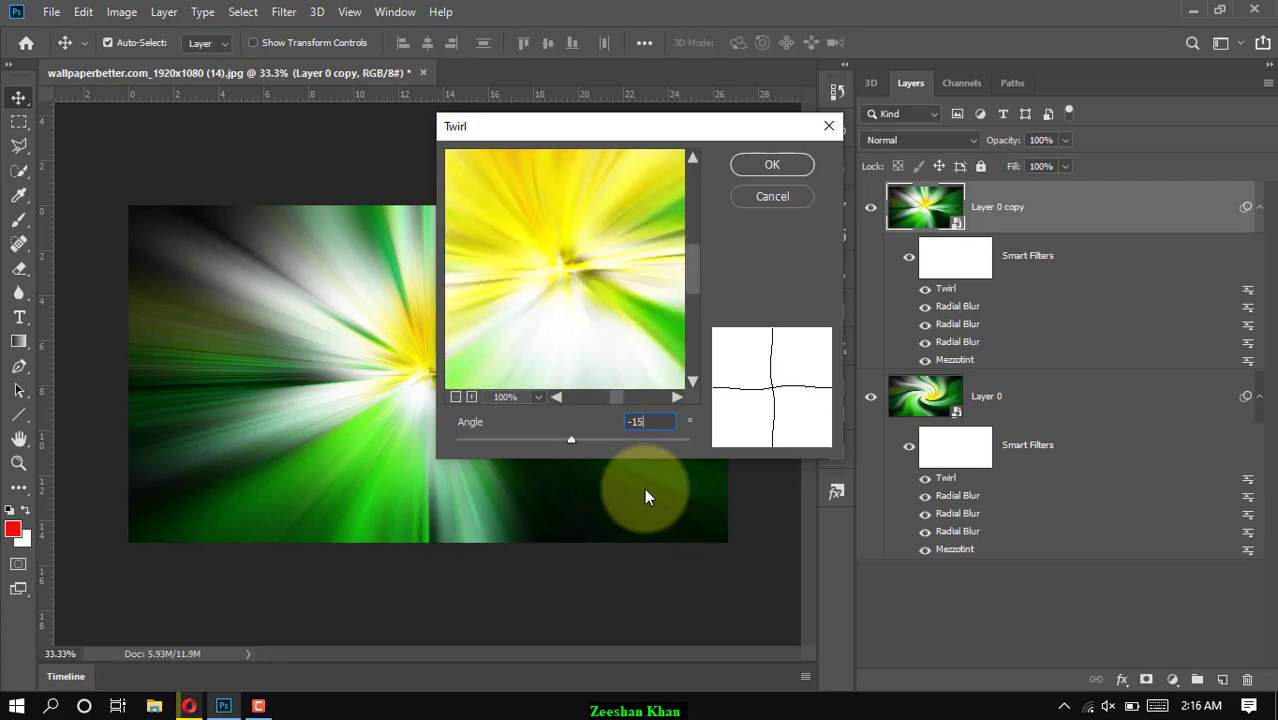
{"action": "type", "text": "0"}
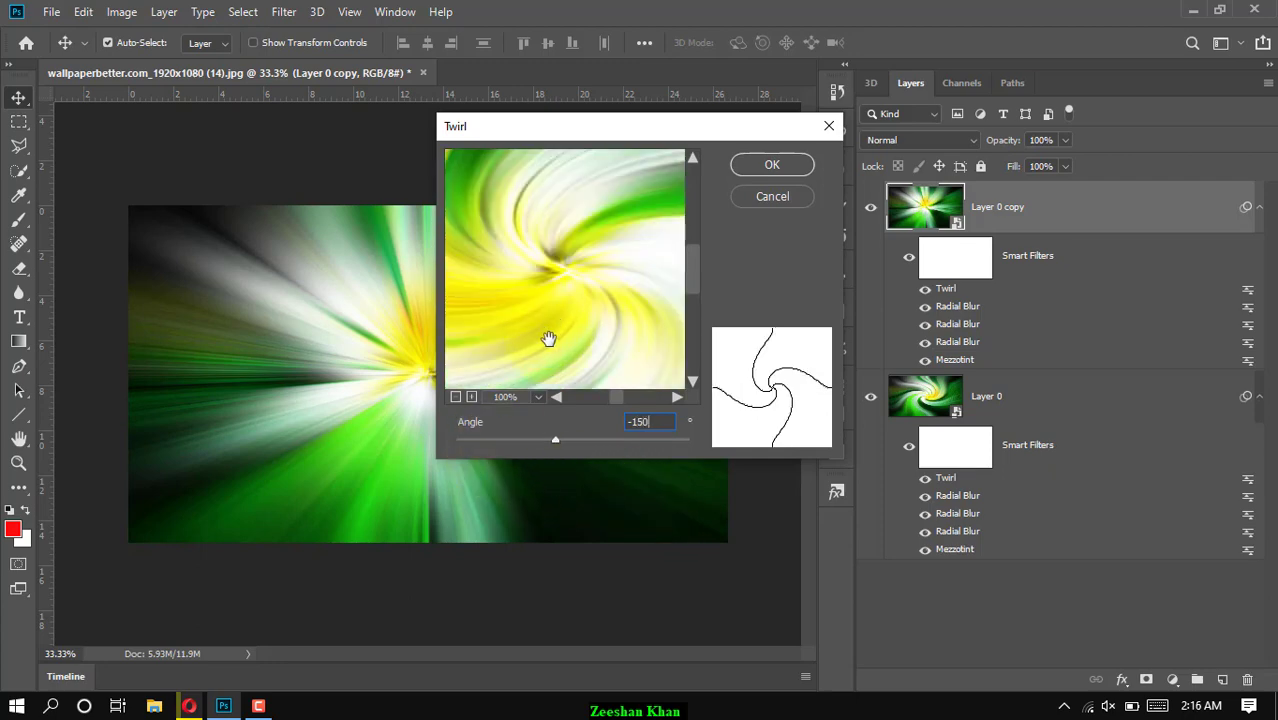
{"action": "left_click", "coordinate": [456, 398]}
{"action": "left_click", "coordinate": [456, 398]}
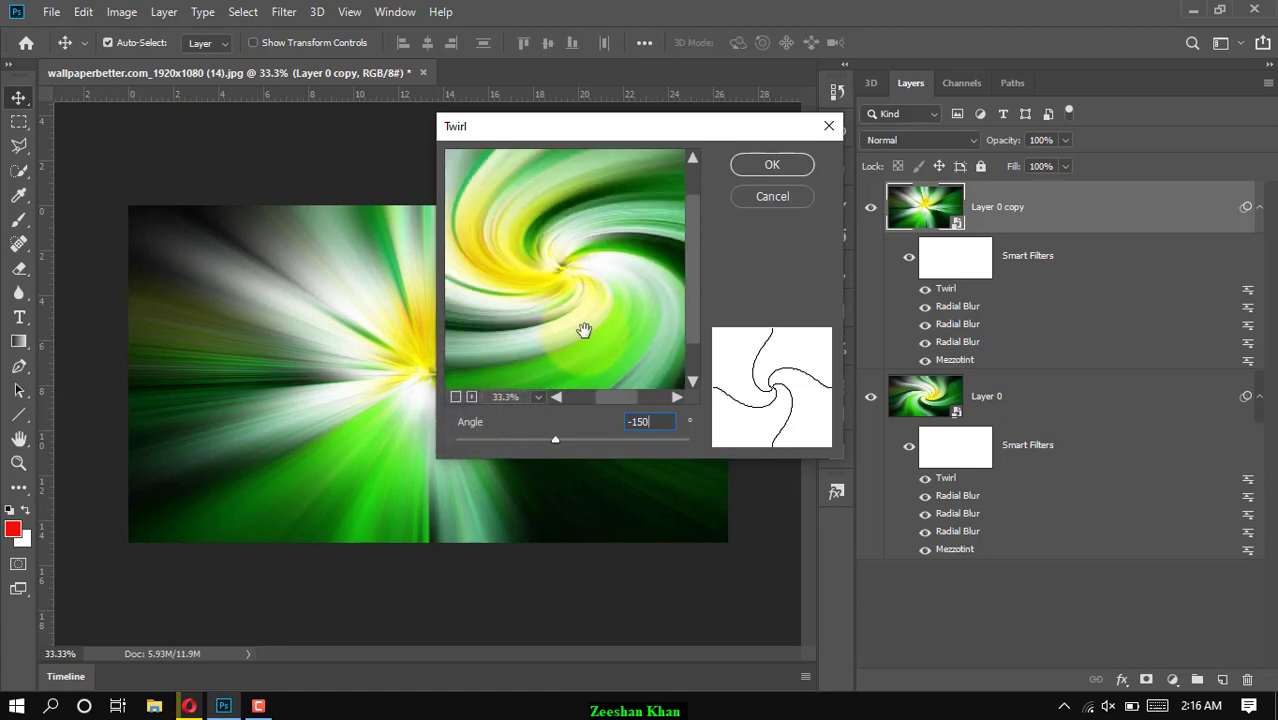
{"action": "double_click", "coordinate": [637, 421]}
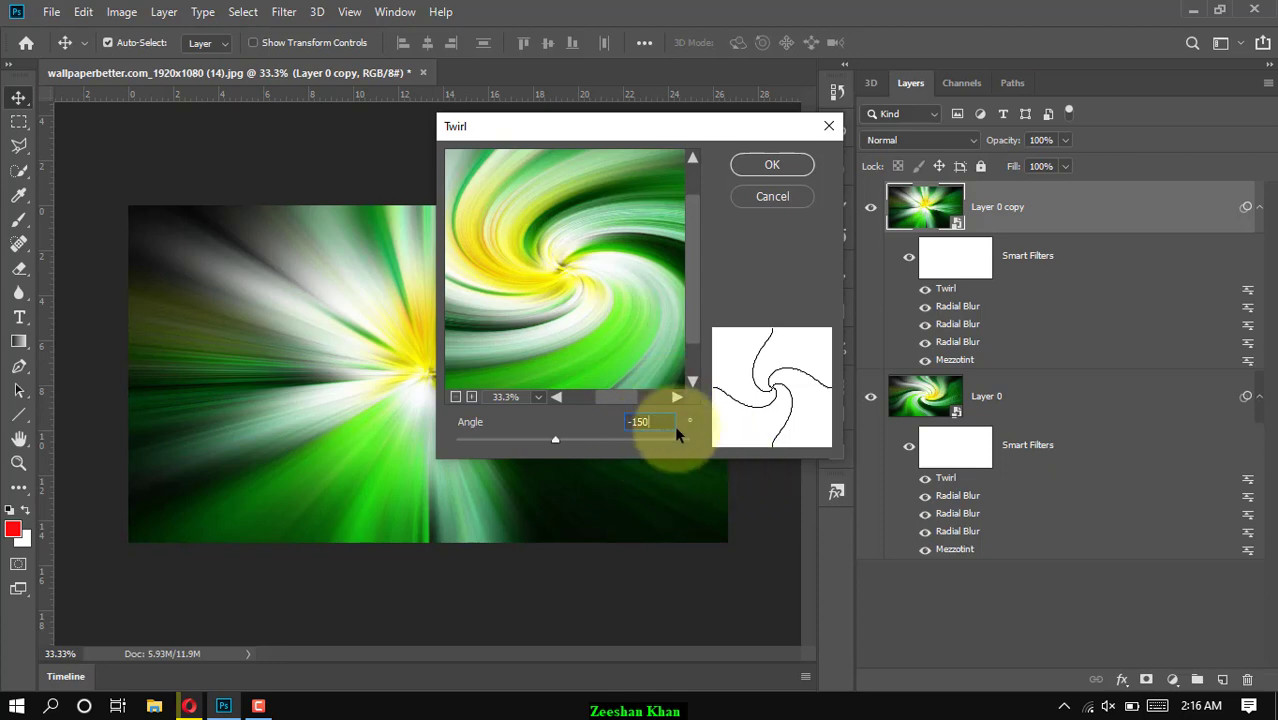
{"action": "left_click", "coordinate": [771, 167]}
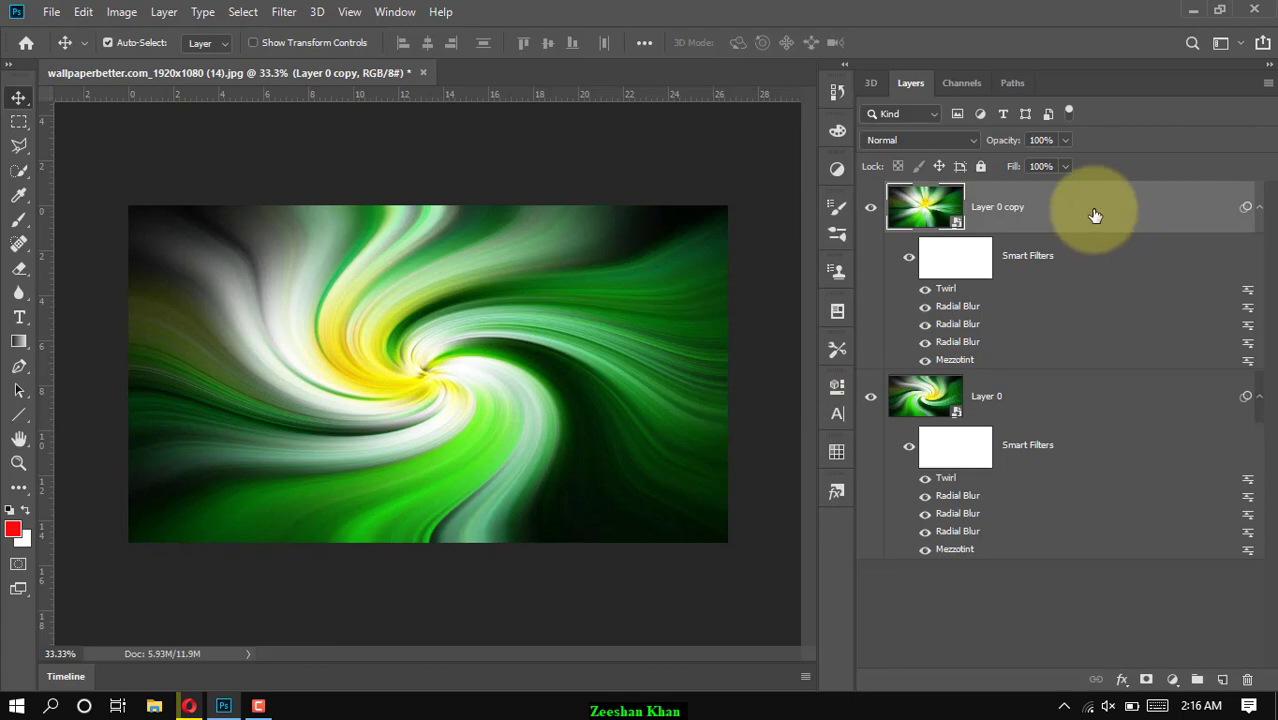
Open the blend mode list for Layer 0 copy to preview Lighten
{"action": "left_click", "coordinate": [975, 143]}
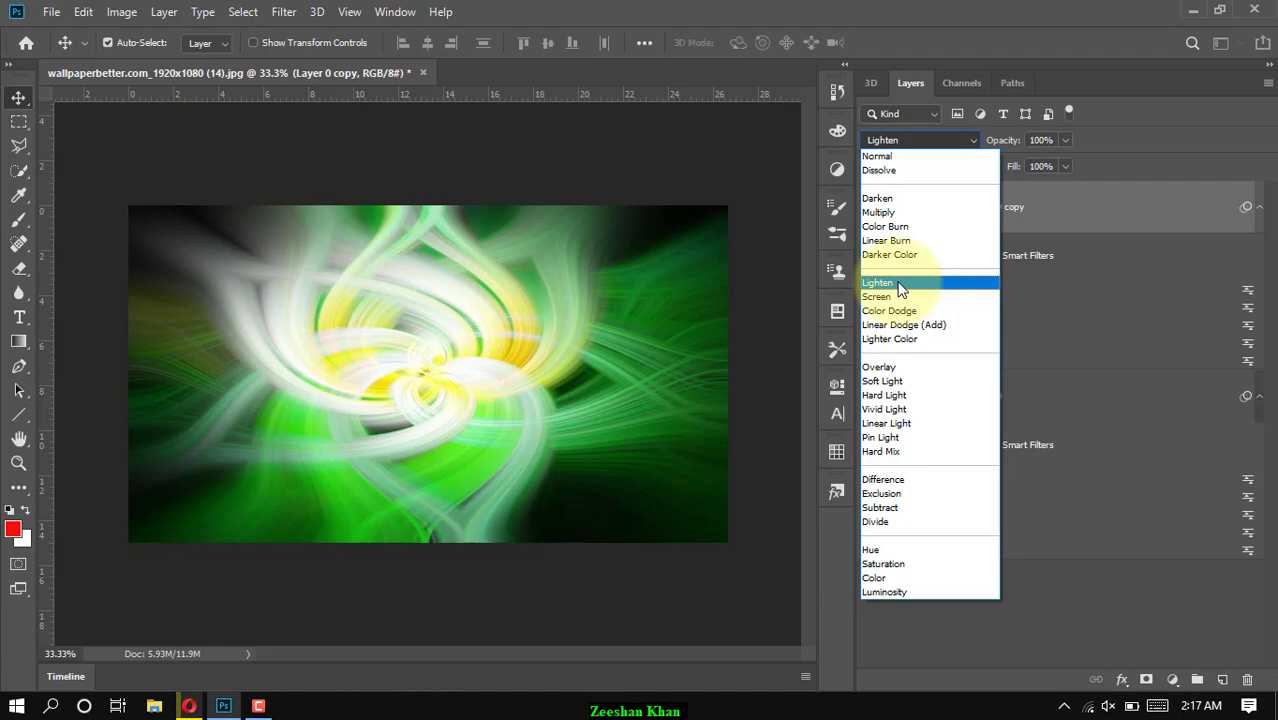
Commit Lighten as Layer 0 copy's blend mode
{"action": "left_click", "coordinate": [899, 287]}
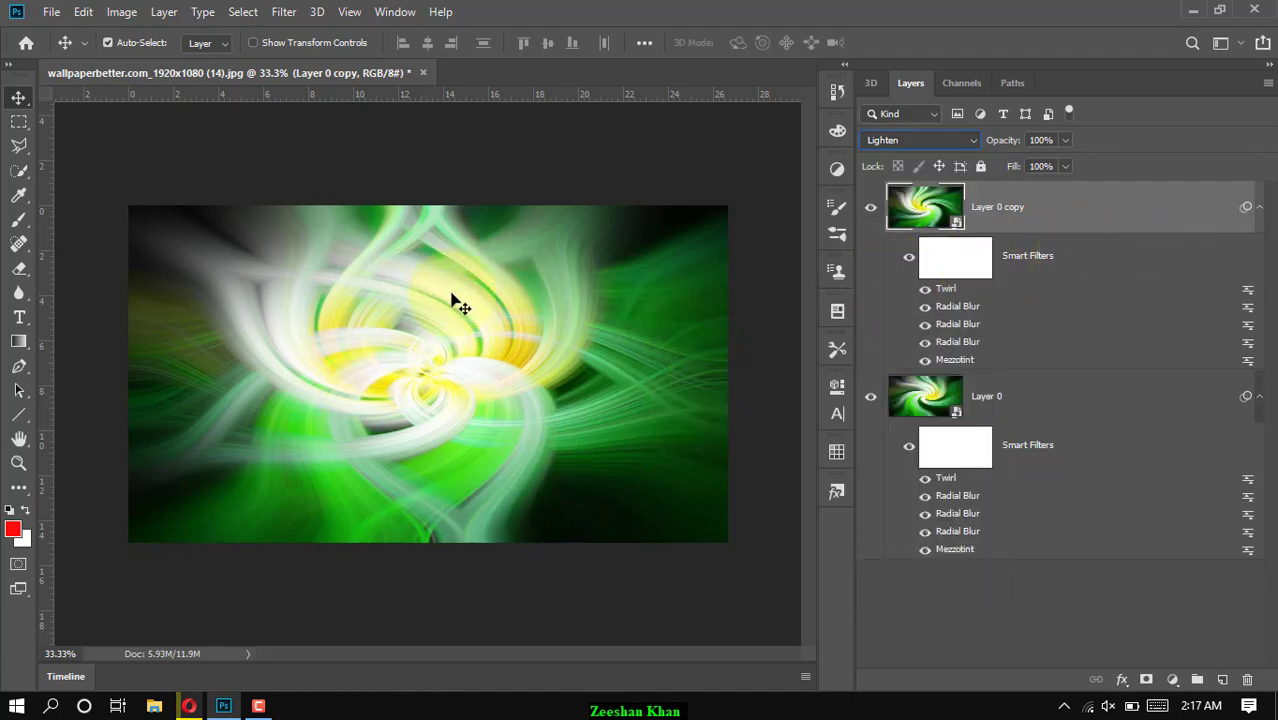
{"action": "left_click", "coordinate": [867, 593]}
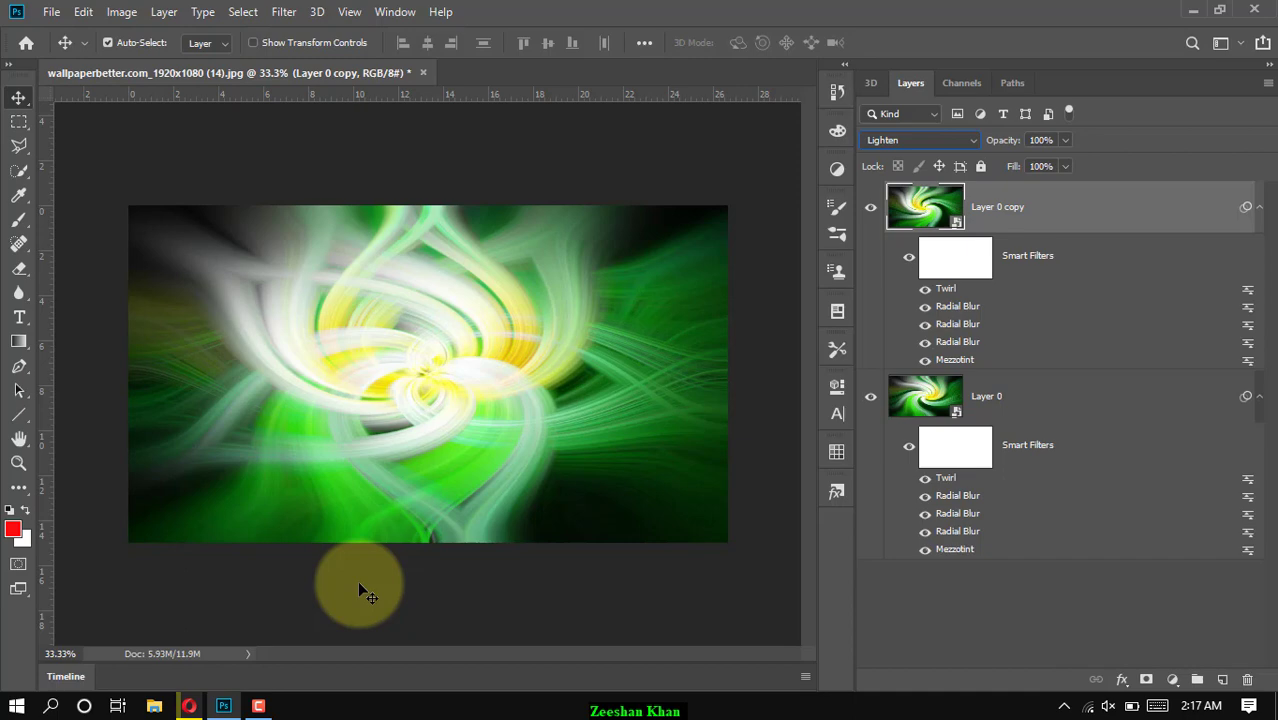
View the reference mmmmmmmmmmm.jpg in Windows Photos, then return to Photoshop
{"action": "left_click", "coordinate": [1190, 14]}
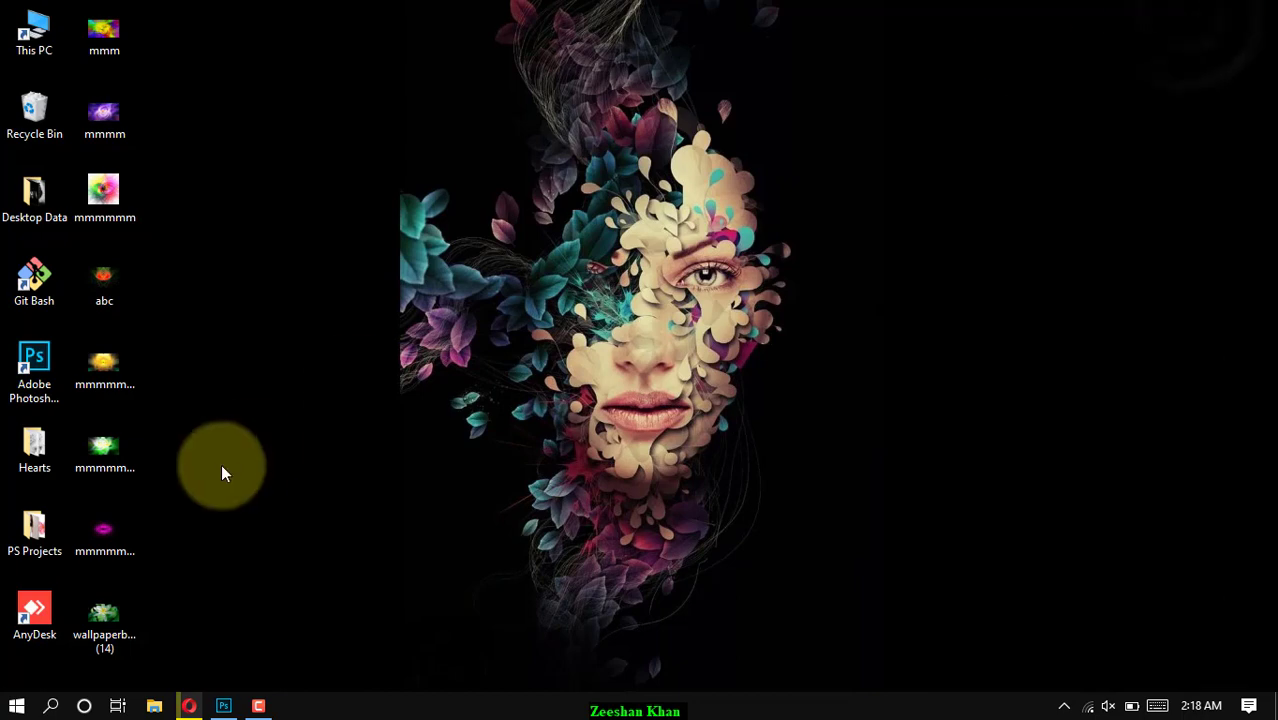
{"action": "double_click", "coordinate": [110, 447]}
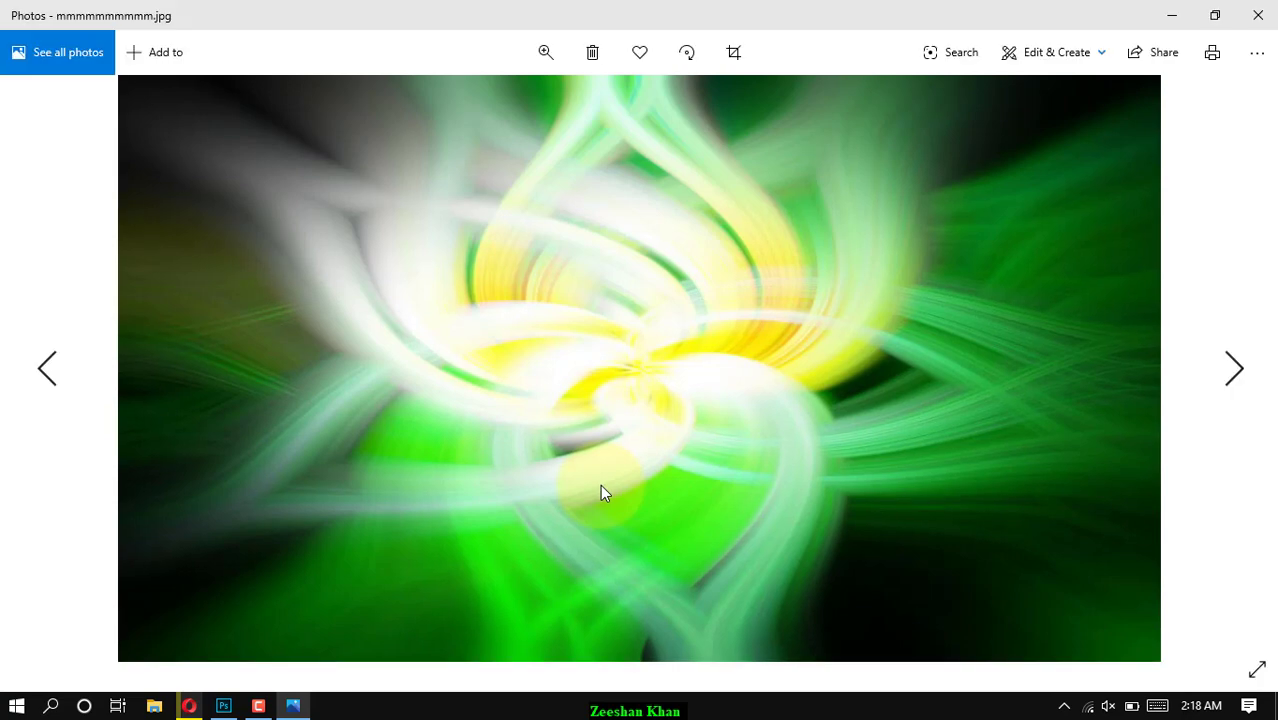
{"action": "left_click", "coordinate": [224, 708]}
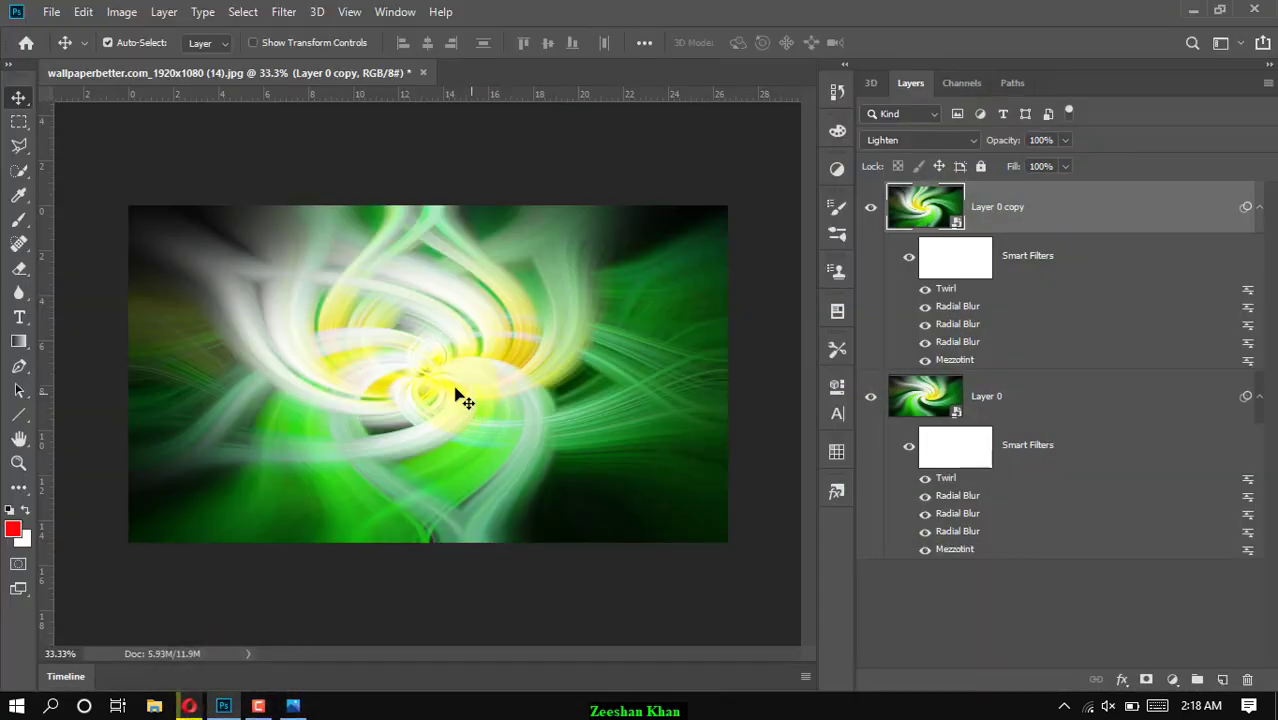
{"action": "mouse_move", "coordinate": [455, 395]}
{"action": "left_mouse_down"}
{"action": "mouse_move", "coordinate": [359, 336]}
{"action": "mouse_move", "coordinate": [427, 447]}
{"action": "mouse_move", "coordinate": [570, 304]}
{"action": "left_mouse_up"}
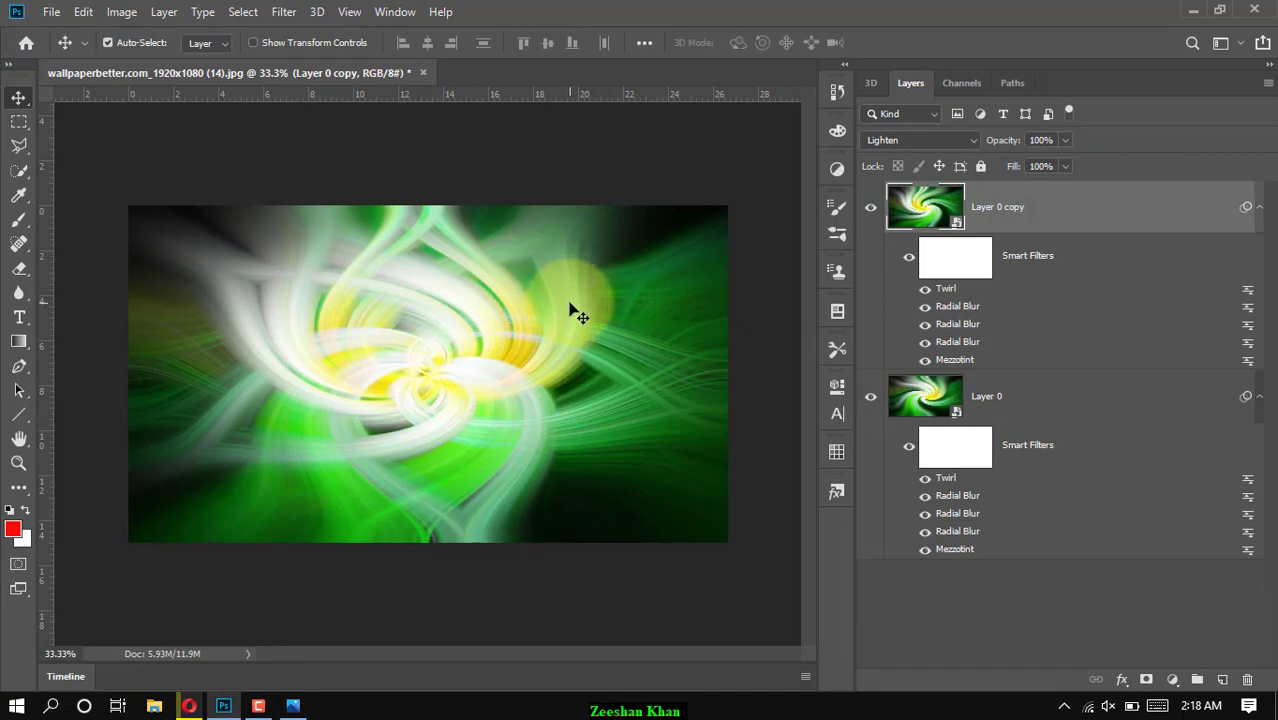